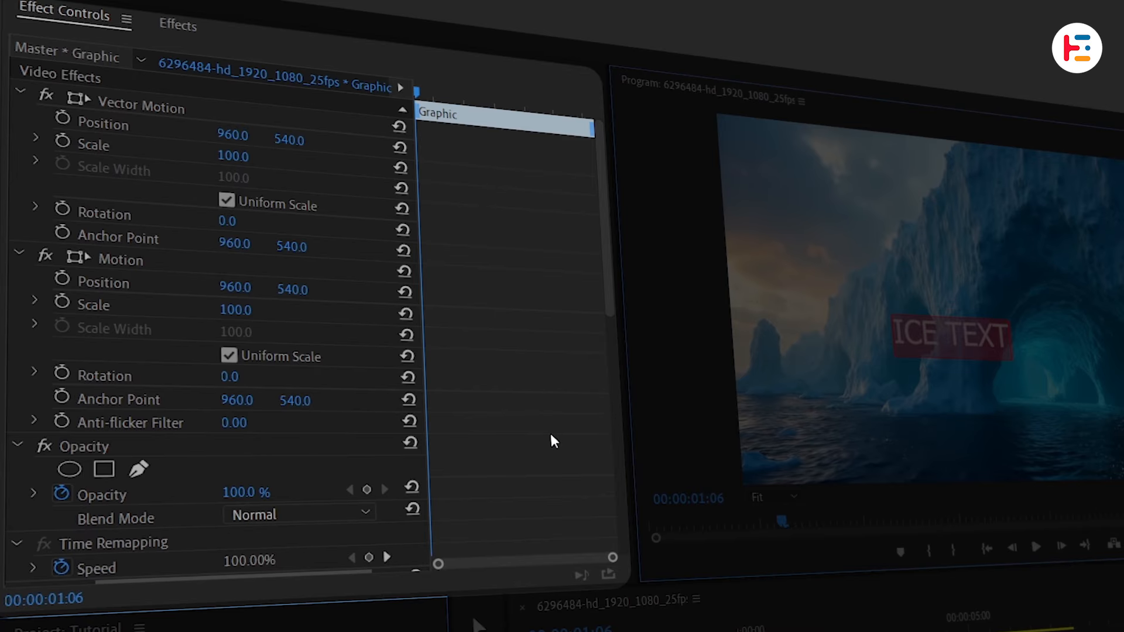
Step: Set the ICE TEXT title's font to Poppins Black and increase its tracking to 47
scroll(553, 440, "down", 10)
left_click(201, 193)
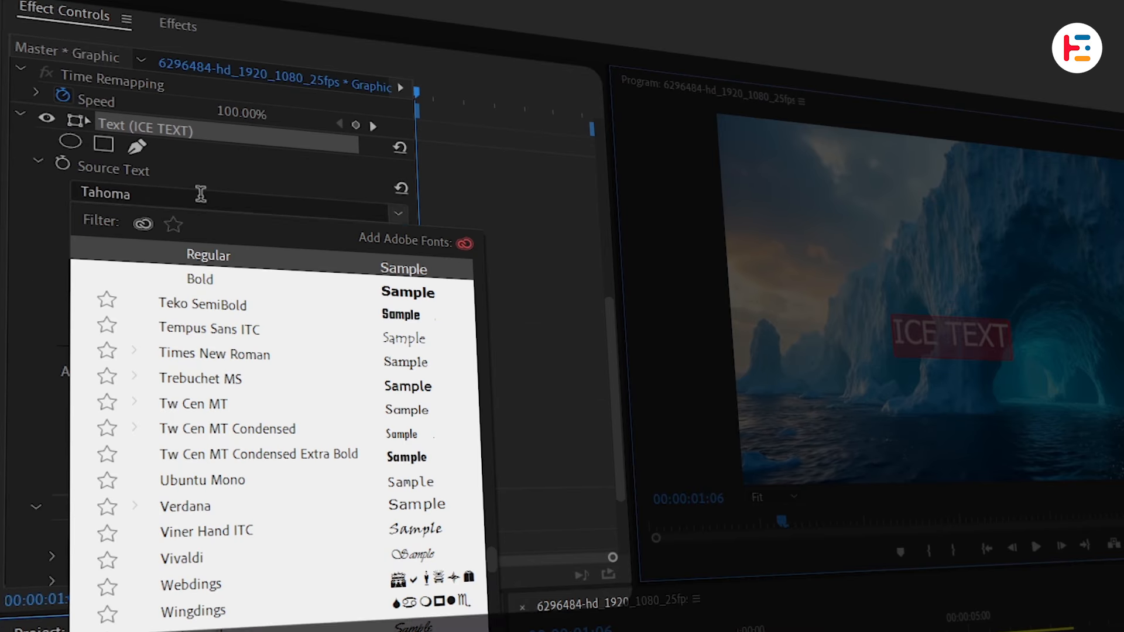
type("POP")
left_click(269, 434)
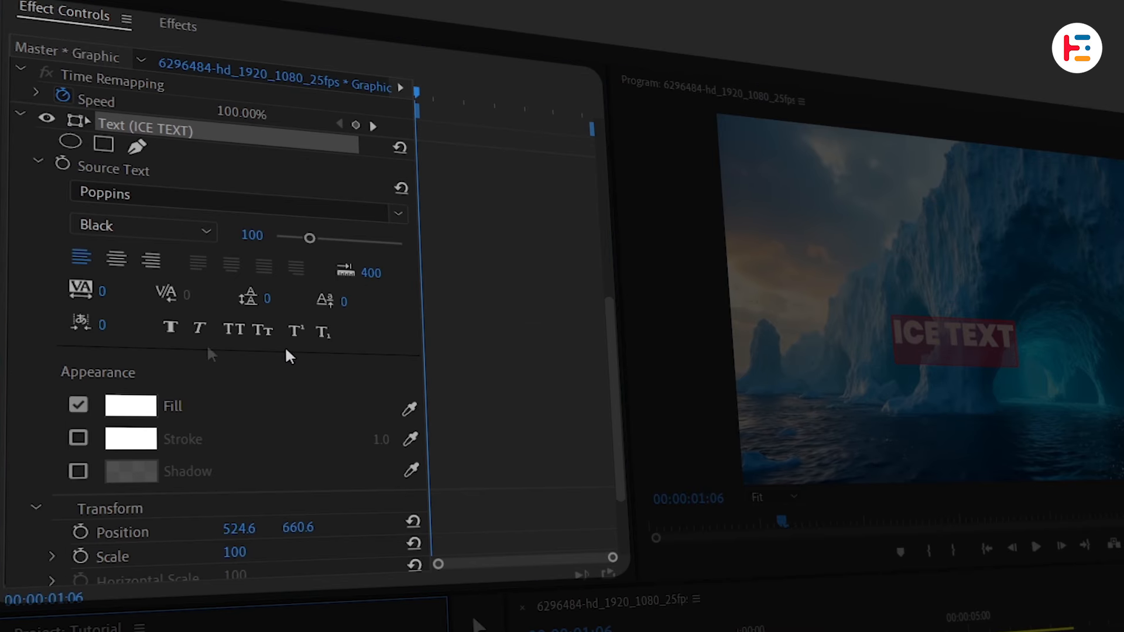
left_click_drag(102, 291, 124, 291)
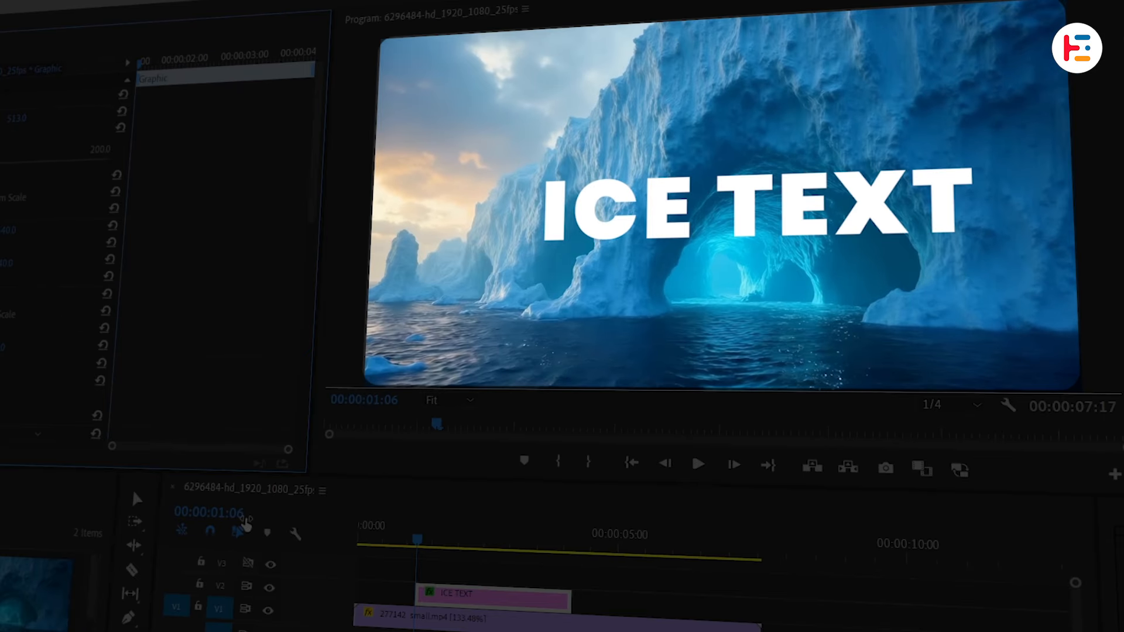
Step: Move the ICE TEXT title to the centre of the video frame with the Selection tool
key("v")
left_click(133, 501)
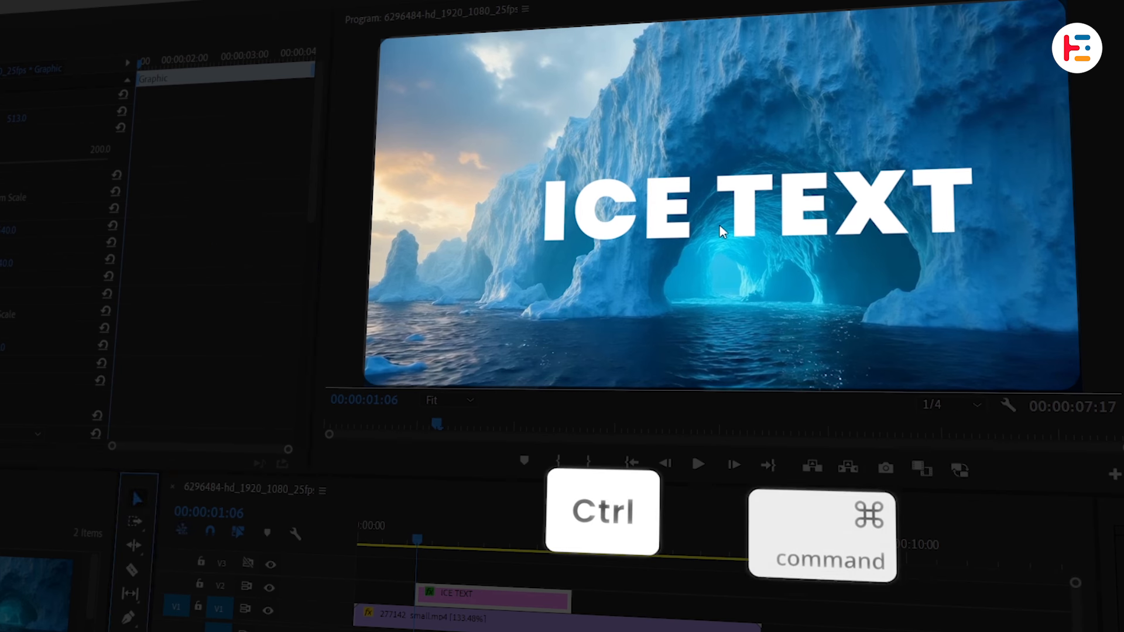
left_click_drag(728, 223, 701, 240)
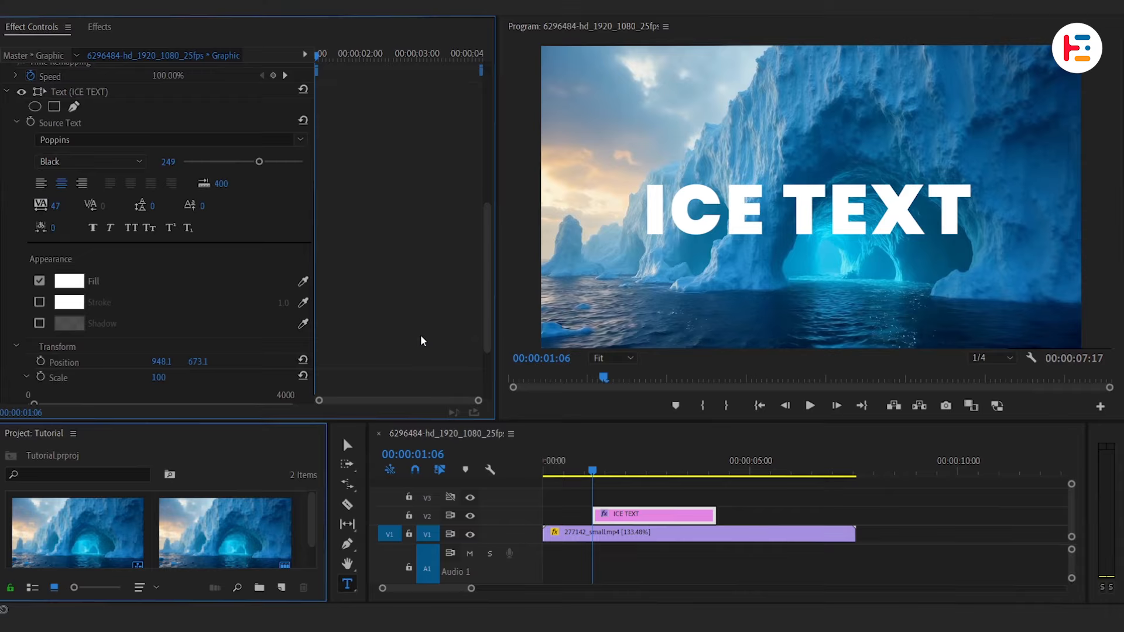
Step: Keyframe the title's Vector Motion Scale from 1250 at 00:00:01:06 down to 100 at about 00:00:02:21
scroll(421, 338, "up", 10)
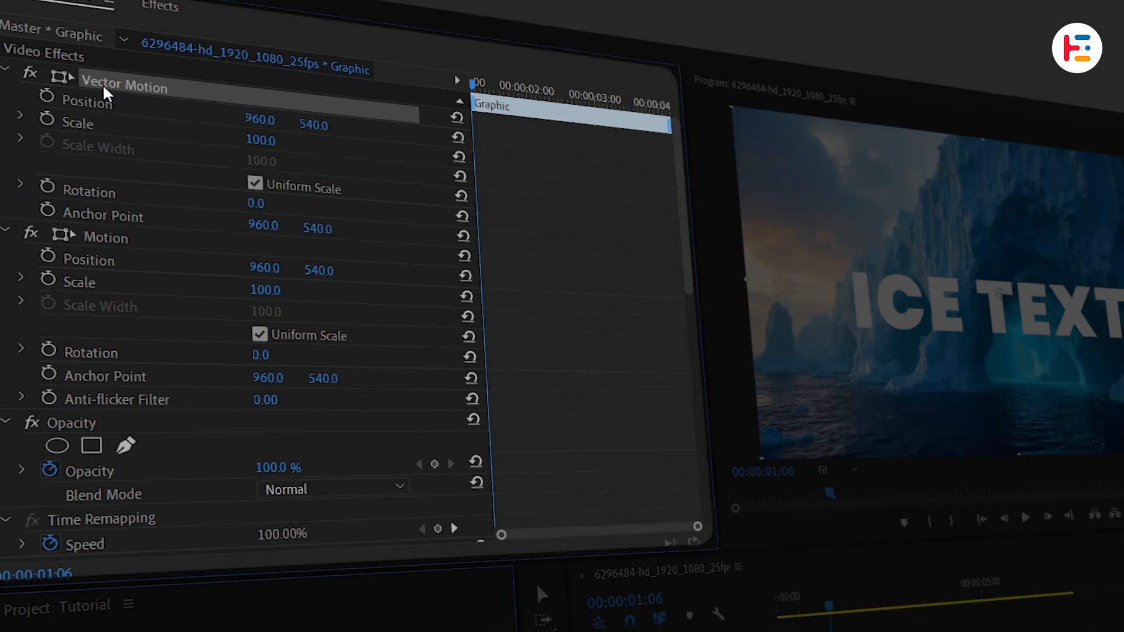
left_click(47, 120)
left_click(22, 117)
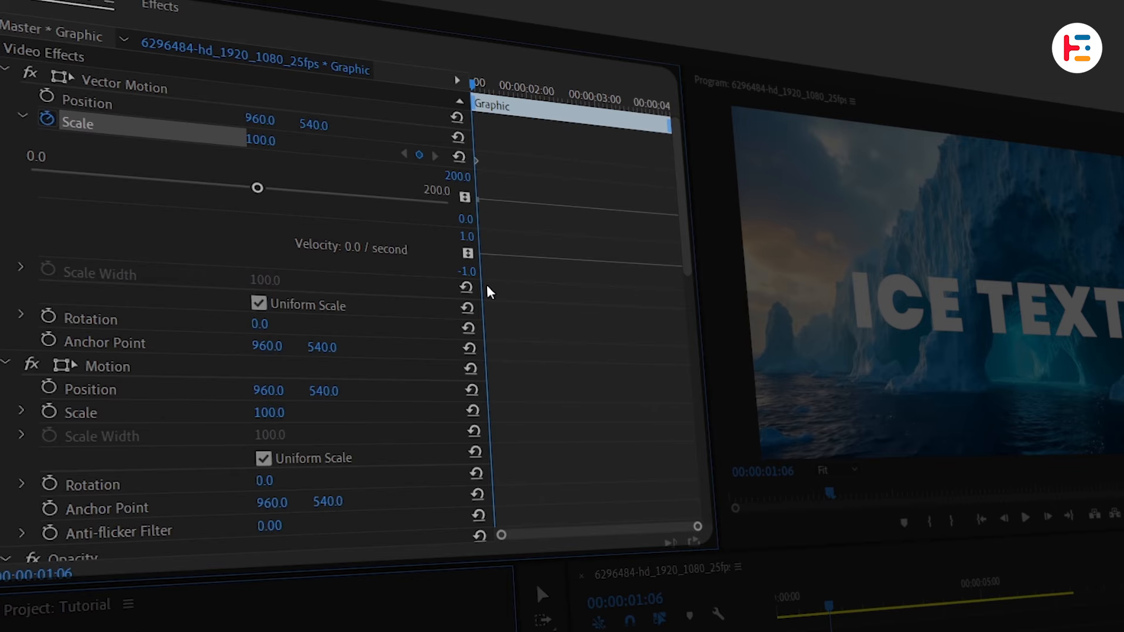
left_click_drag(477, 161, 576, 180)
left_click_drag(170, 120, 995, 120)
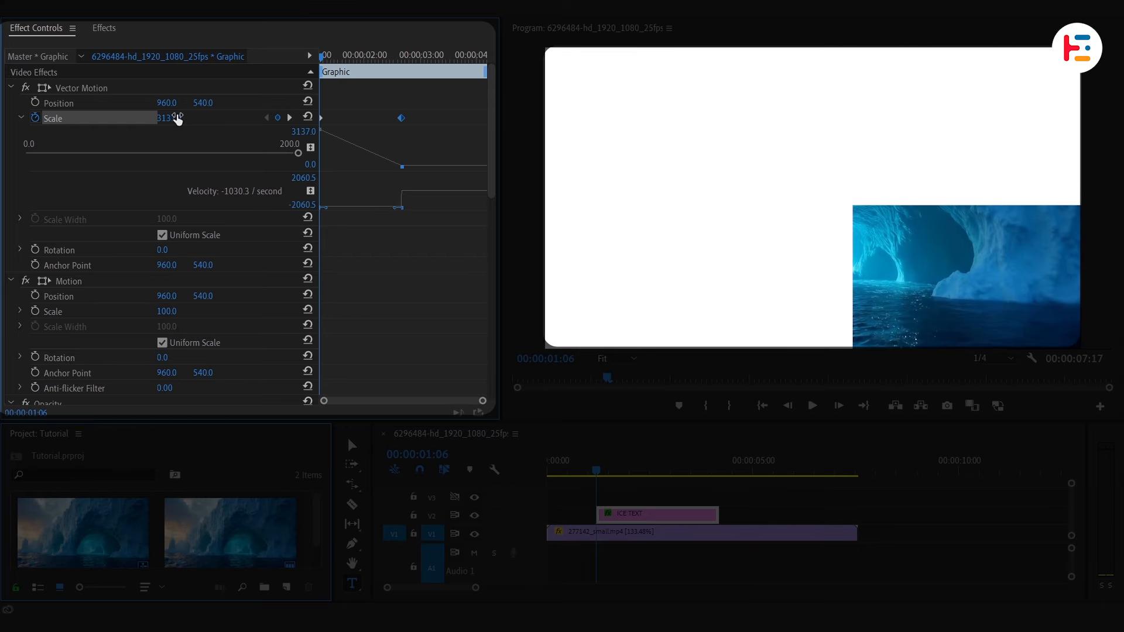
left_click_drag(323, 56, 316, 86)
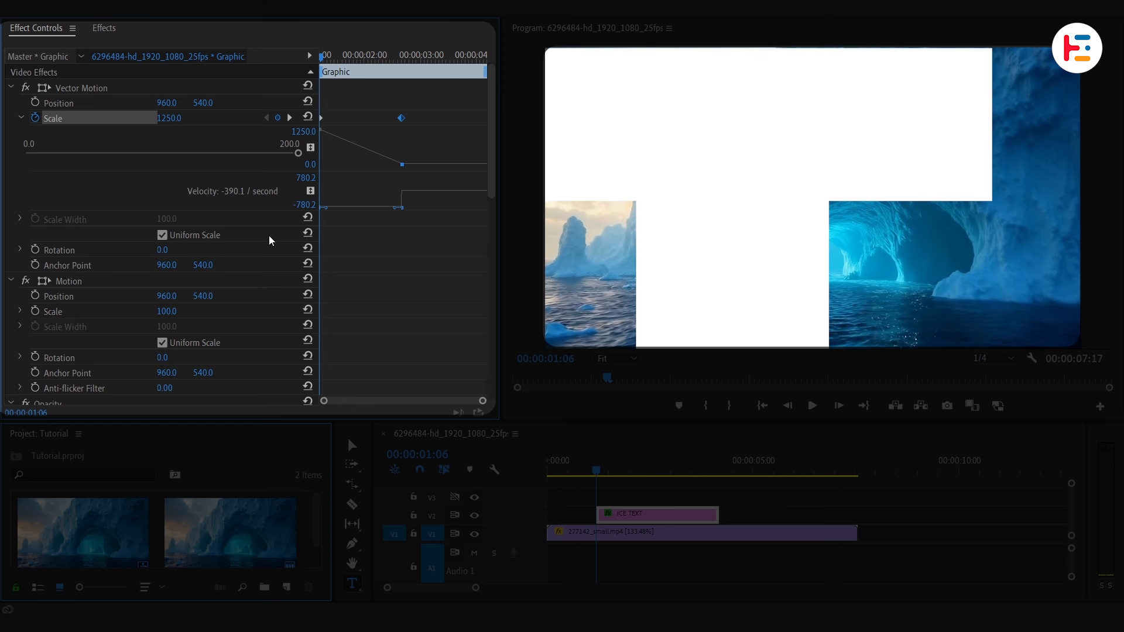
Step: Keyframe the title's Opacity from 0% at the clip's start to 100% at about 00:00:02:00
scroll(268, 235, "down", 3)
left_click(11, 237)
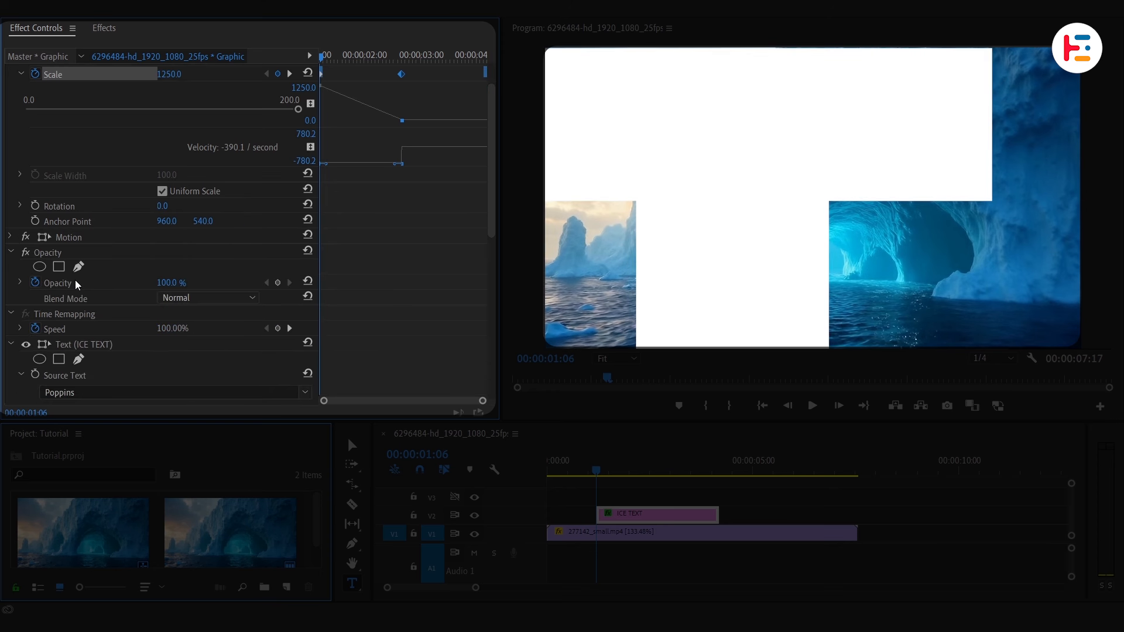
left_click(278, 283)
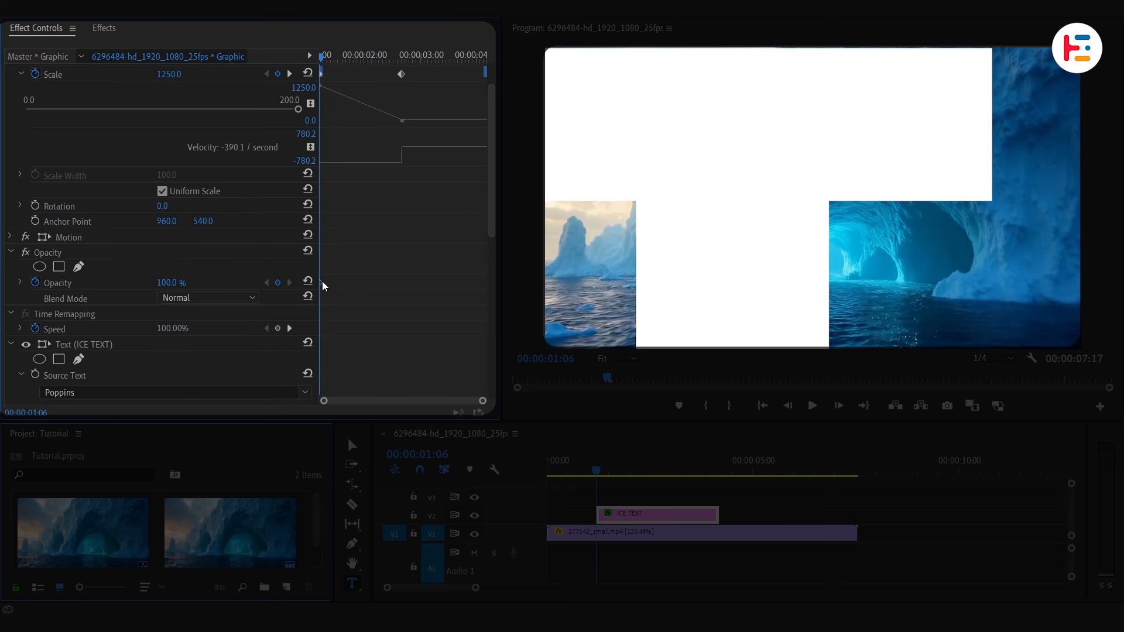
left_click_drag(322, 282, 364, 281)
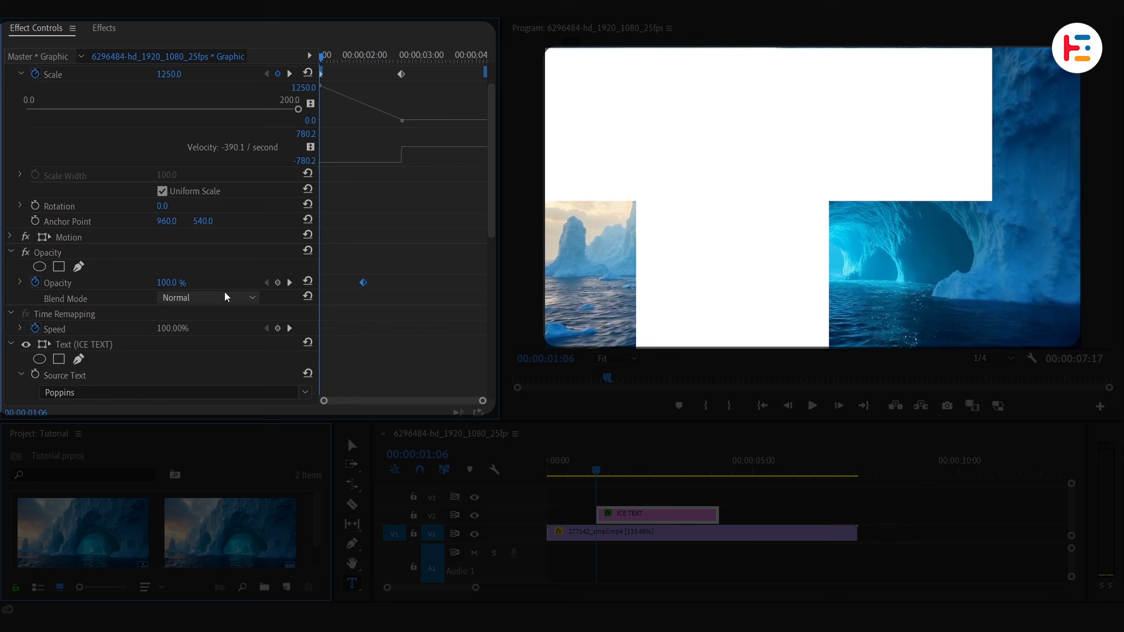
left_click(178, 283)
type("0")
key("Return")
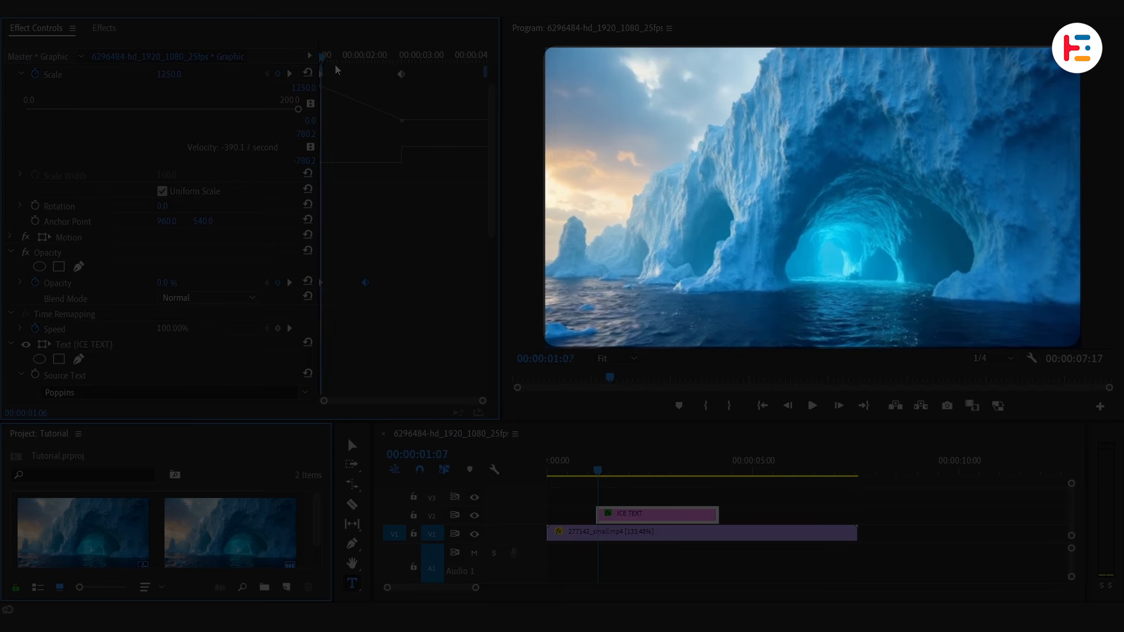
Step: Apply easing to the title's Vector Motion Scale keyframes and scrub through the zoom animation to check it
left_click_drag(345, 56, 408, 50)
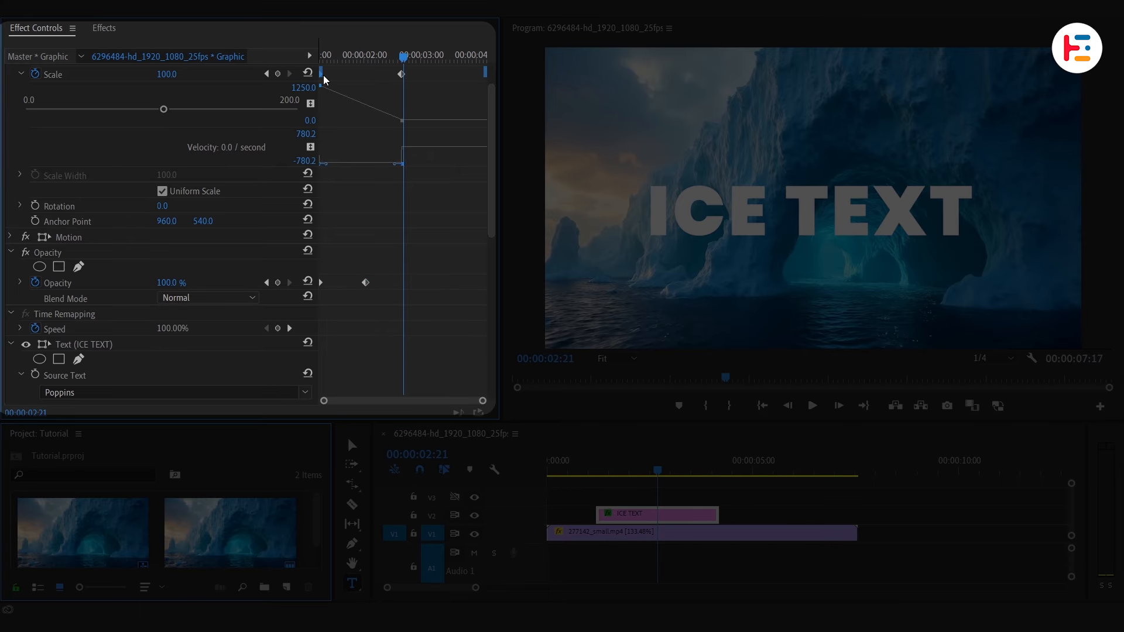
right_click(323, 75)
left_click(388, 268)
left_click_drag(368, 44, 333, 65)
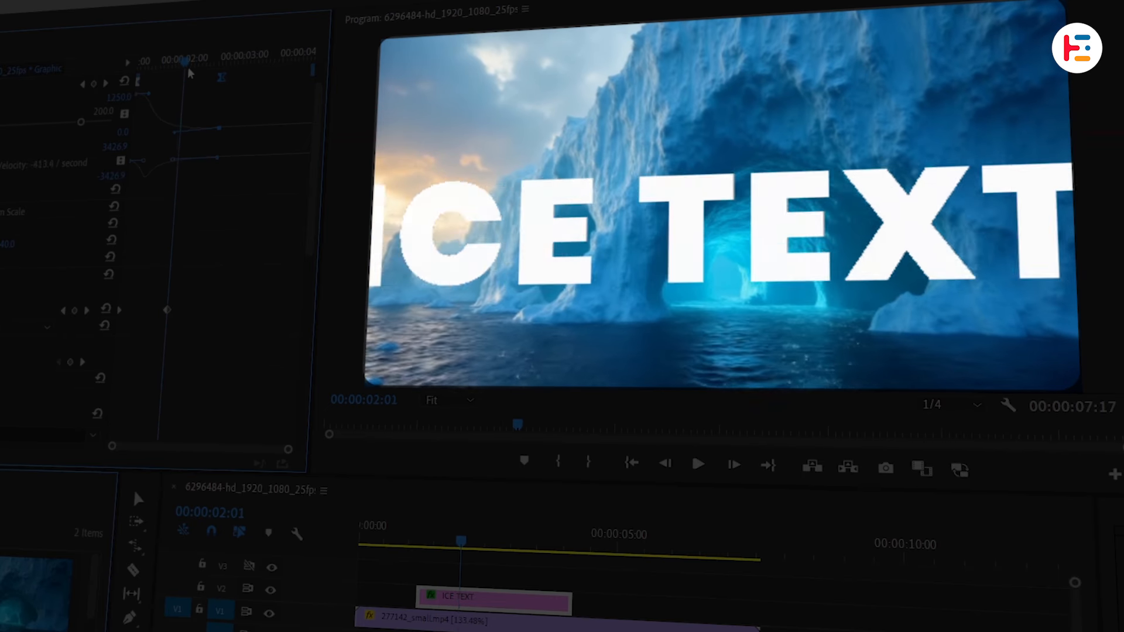
left_click_drag(189, 73, 228, 63)
Step: Move the ICE TEXT clip up to track V3 and extend its end to match the end of the background video
key("ctrl+a")
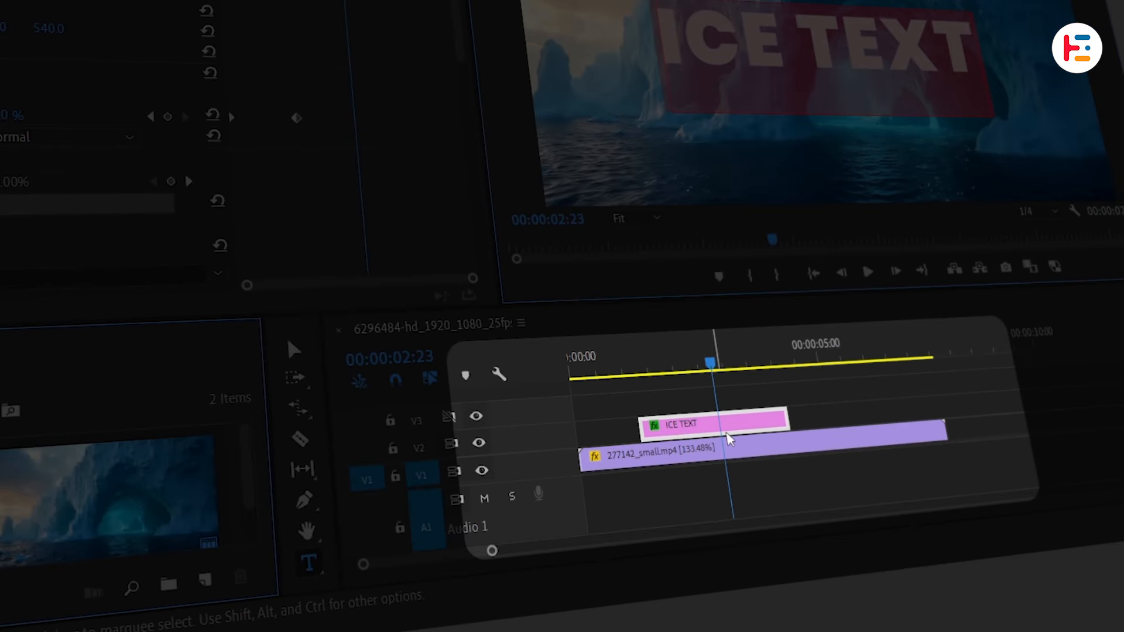
left_click_drag(719, 454, 720, 435)
left_click_drag(749, 399, 930, 383)
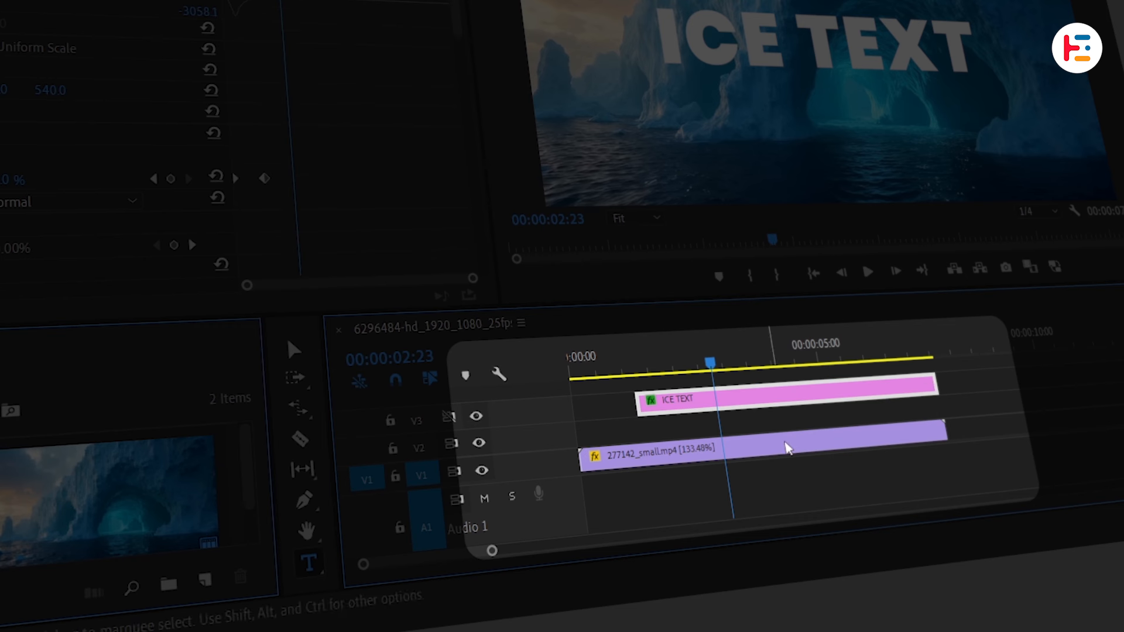
Step: Duplicate the background video clip onto track V2 and apply the Track Matte Key effect to the copy
left_click(785, 447)
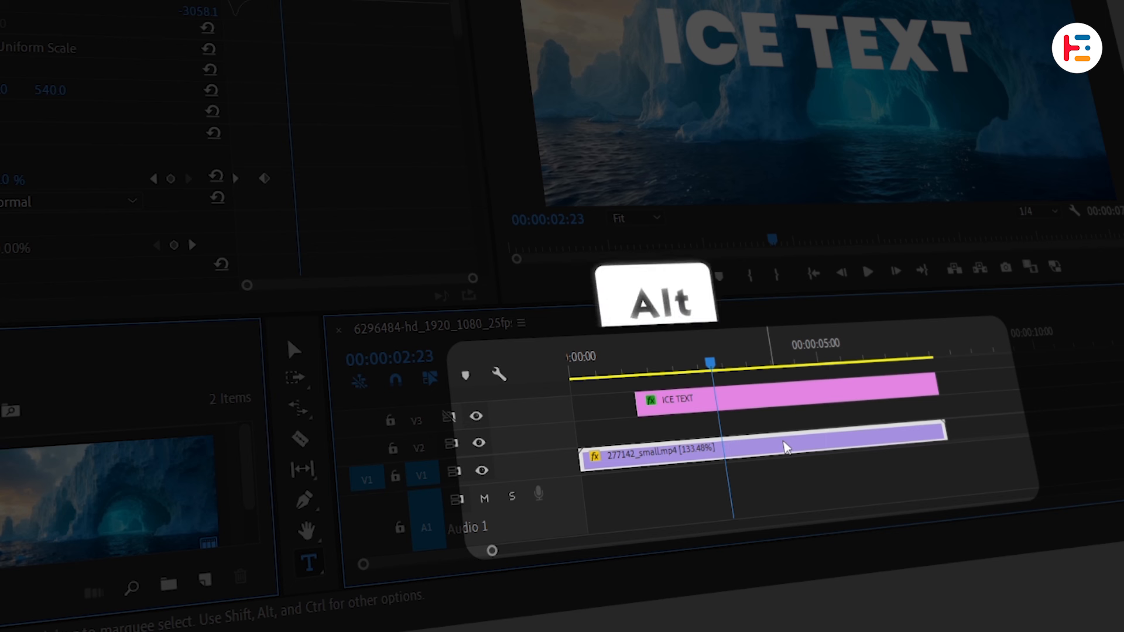
left_click_drag(786, 448, 772, 421)
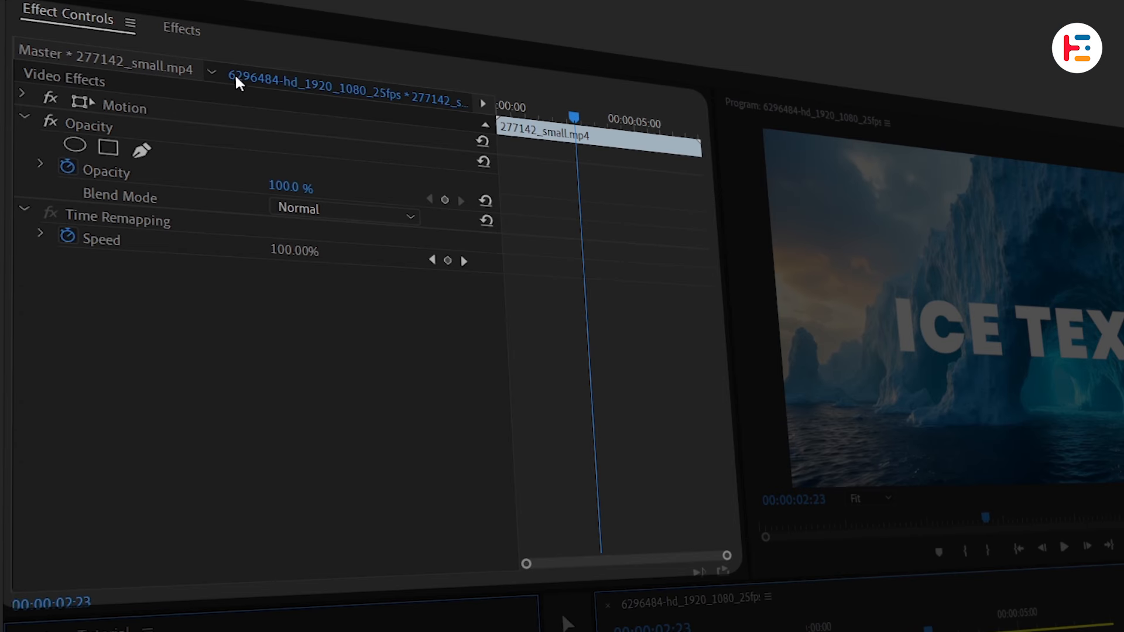
left_click(183, 30)
left_click(158, 50)
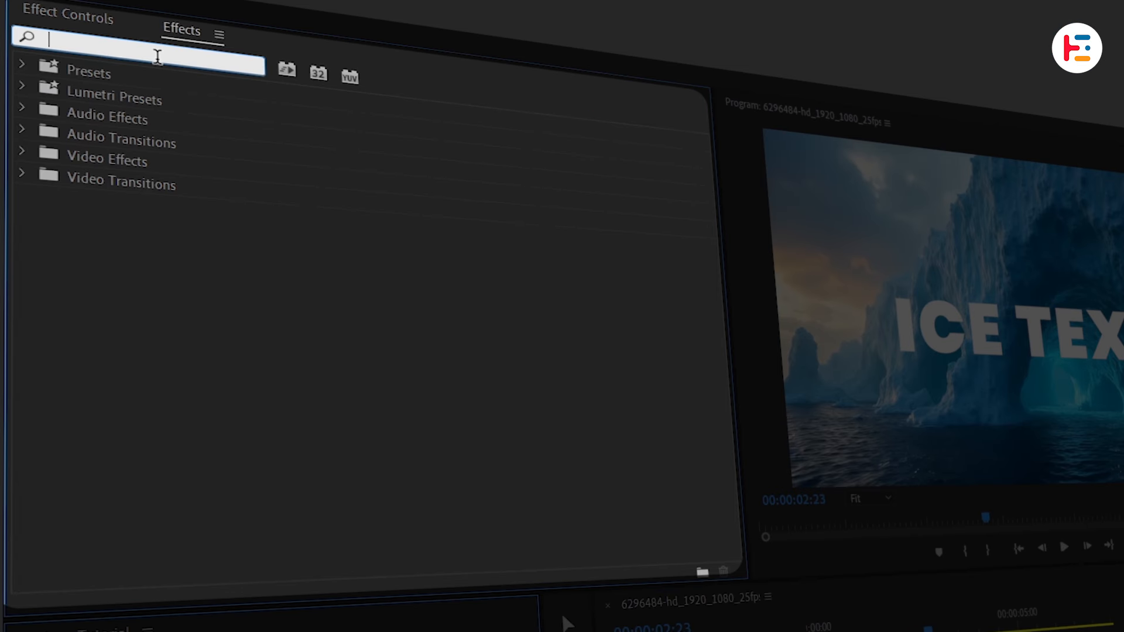
type("TRACK")
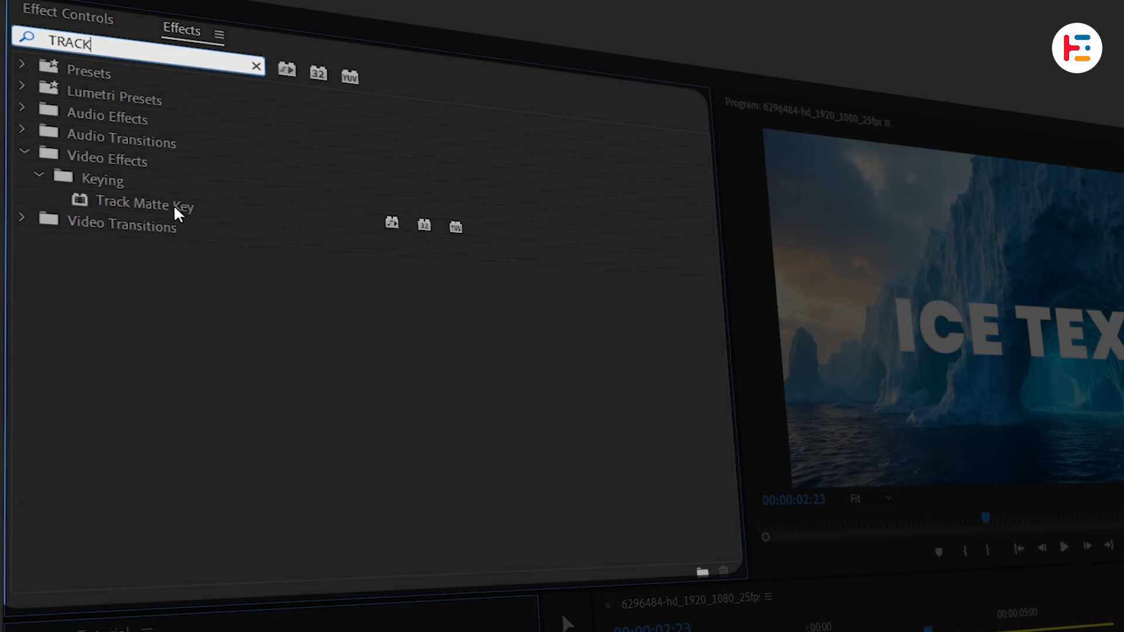
left_click(180, 206)
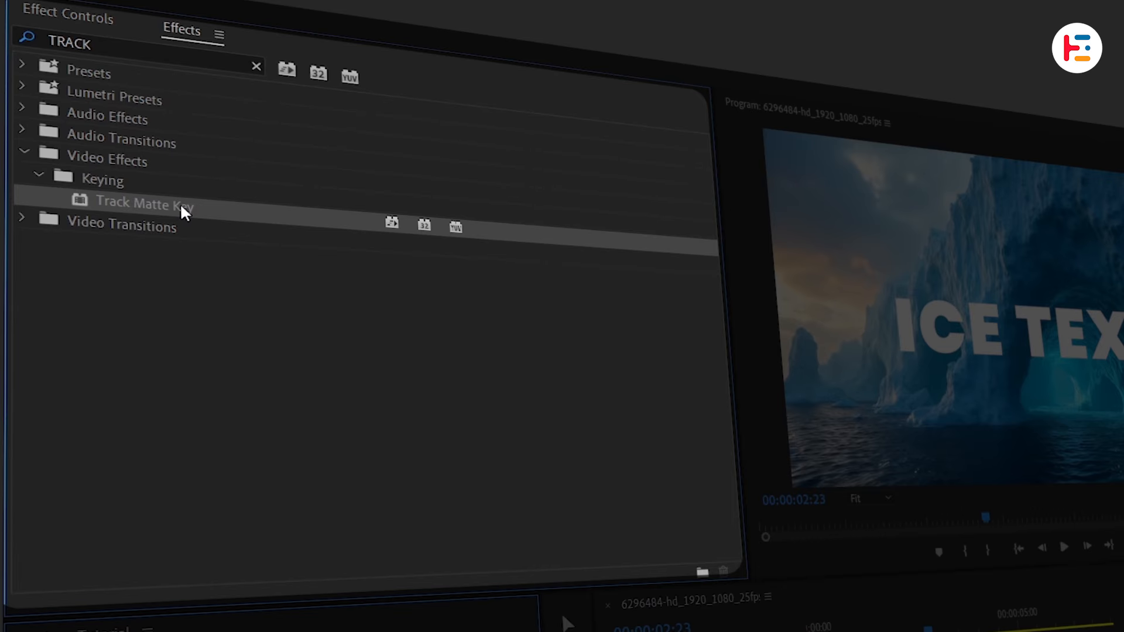
Step: Find the Bevel Alpha effect and apply it to the duplicated video clip on V2
double_click(146, 45)
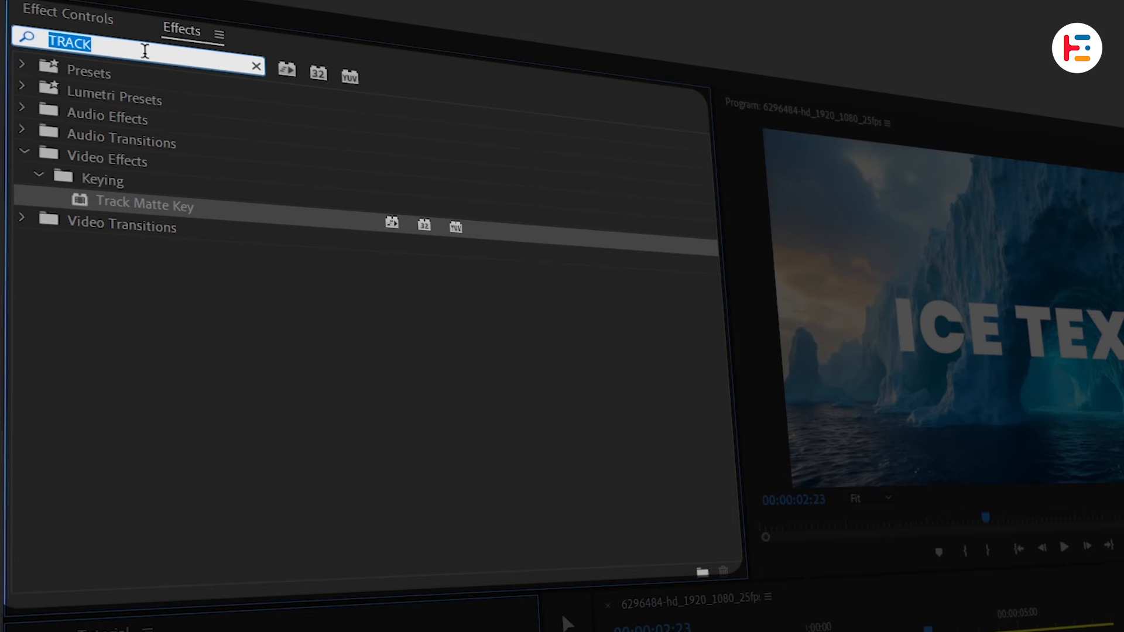
type("BEVEL ALPHA")
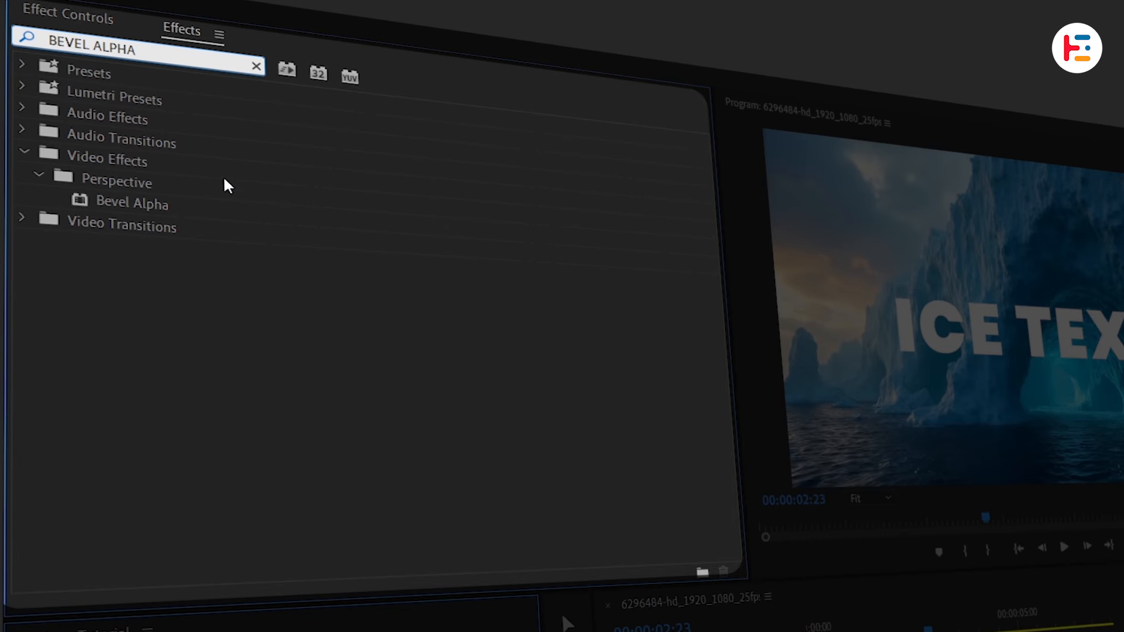
left_click(151, 206)
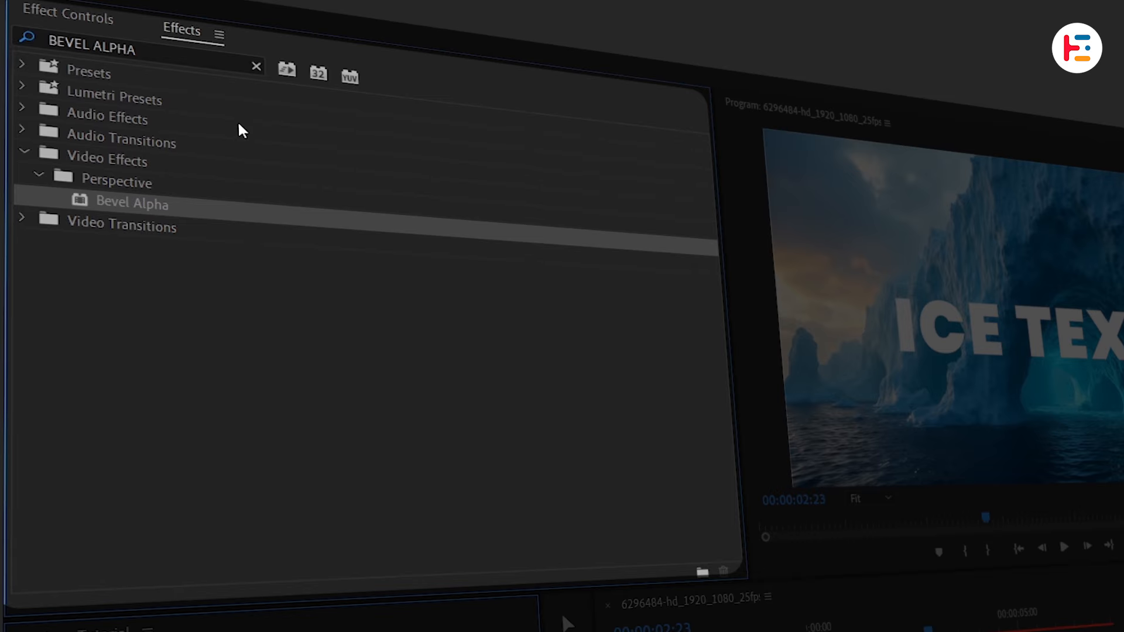
Step: Set the Track Matte Key's matte to Video 3 on the duplicated clip
left_click(86, 19)
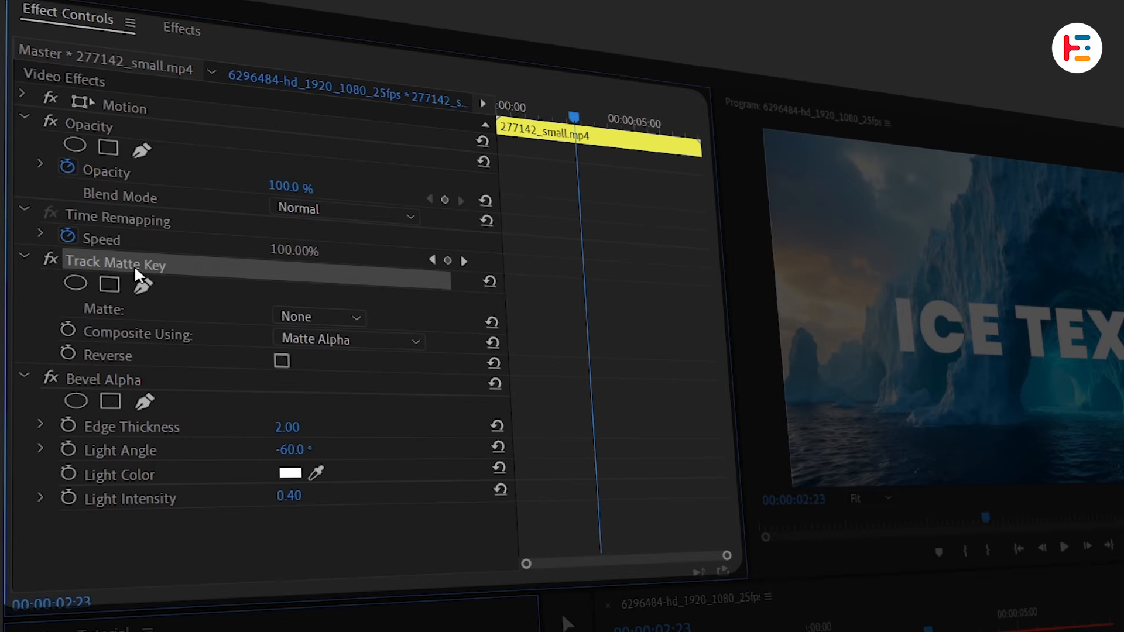
left_click(356, 318)
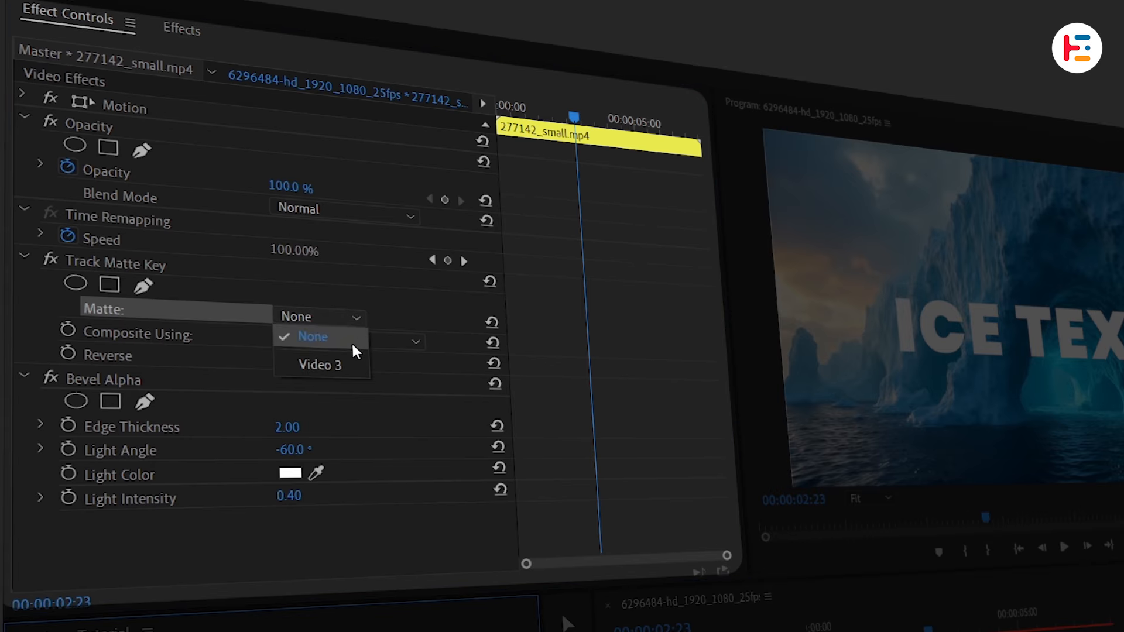
left_click(347, 370)
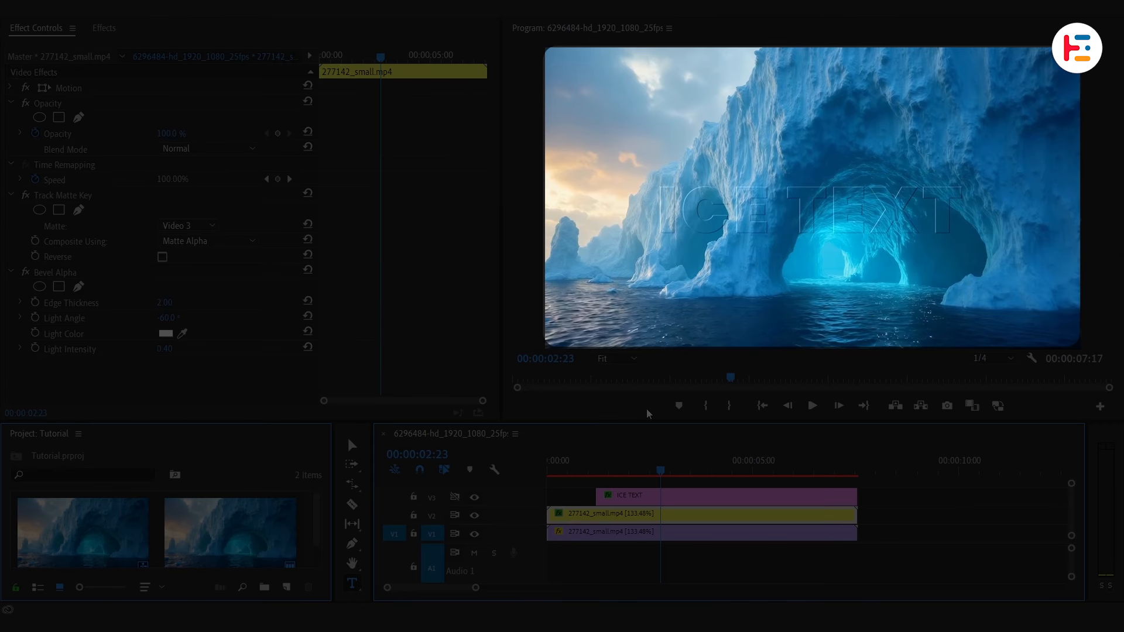
Step: At 00:00:02:10, configure Bevel Alpha with edge thickness 3.5, light intensity 0.80 and light angle -160°
left_click_drag(658, 467, 643, 468)
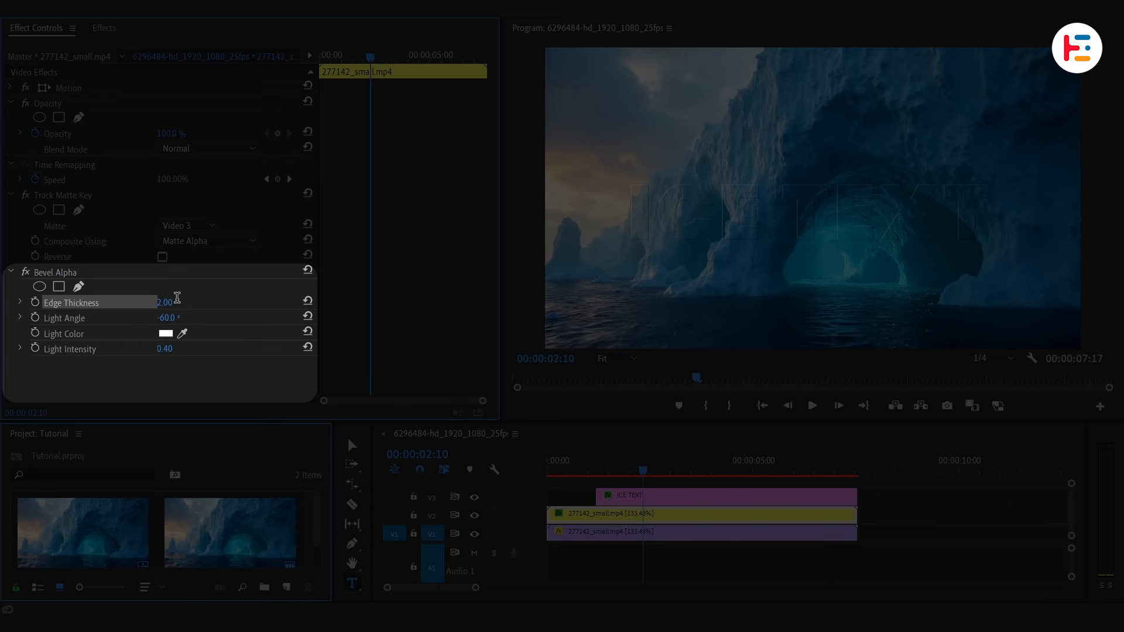
type("3.5")
key("Return")
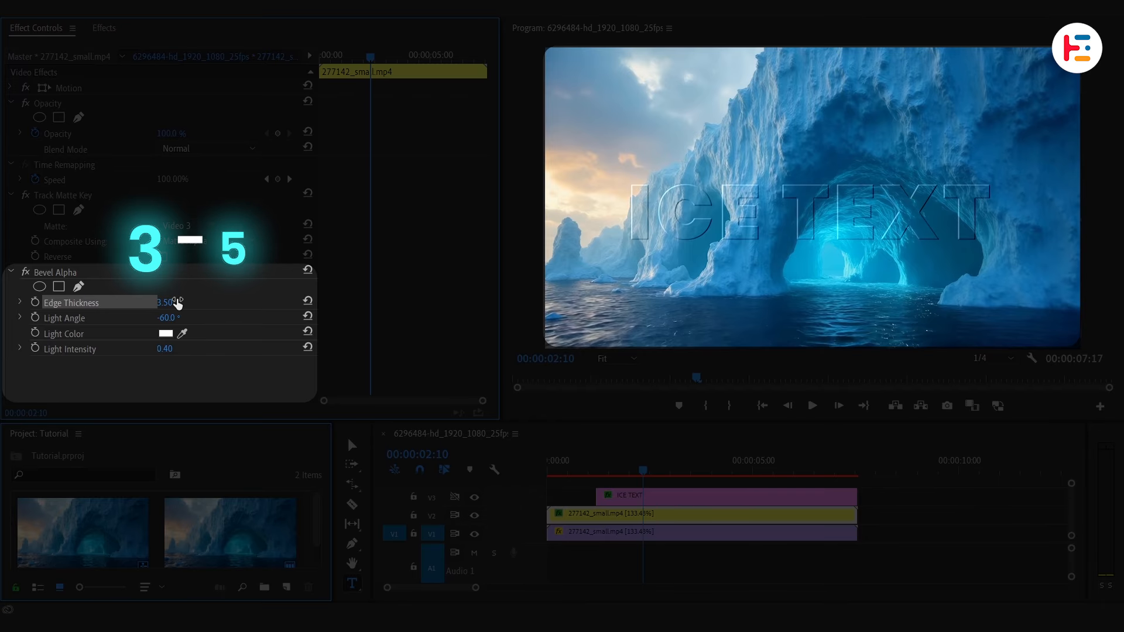
left_click(94, 351)
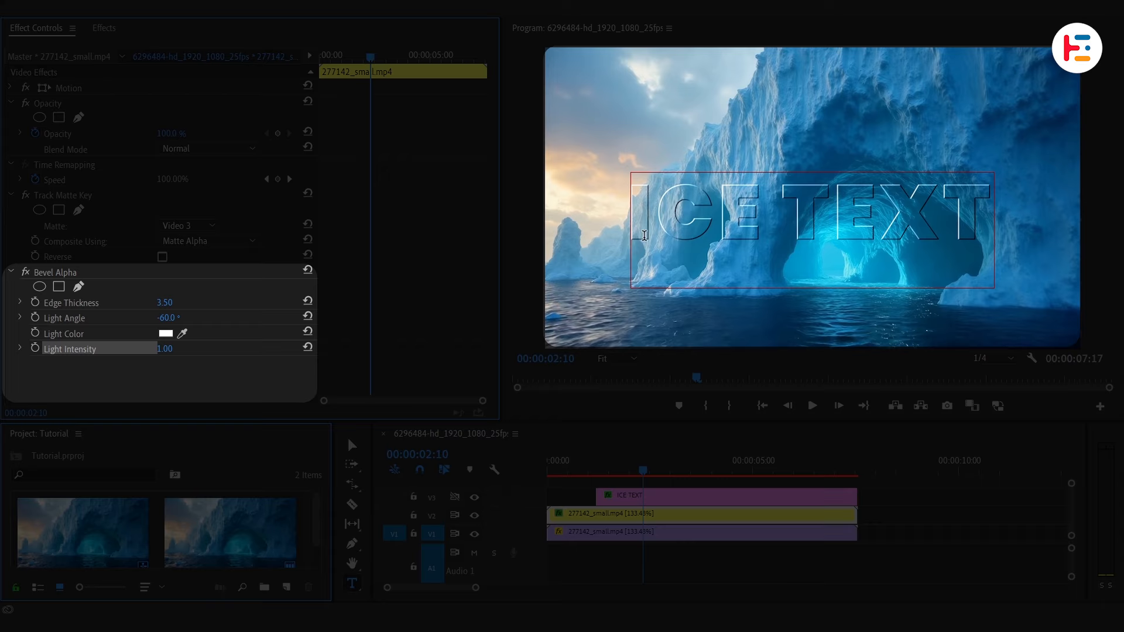
left_click(169, 319)
type("-")
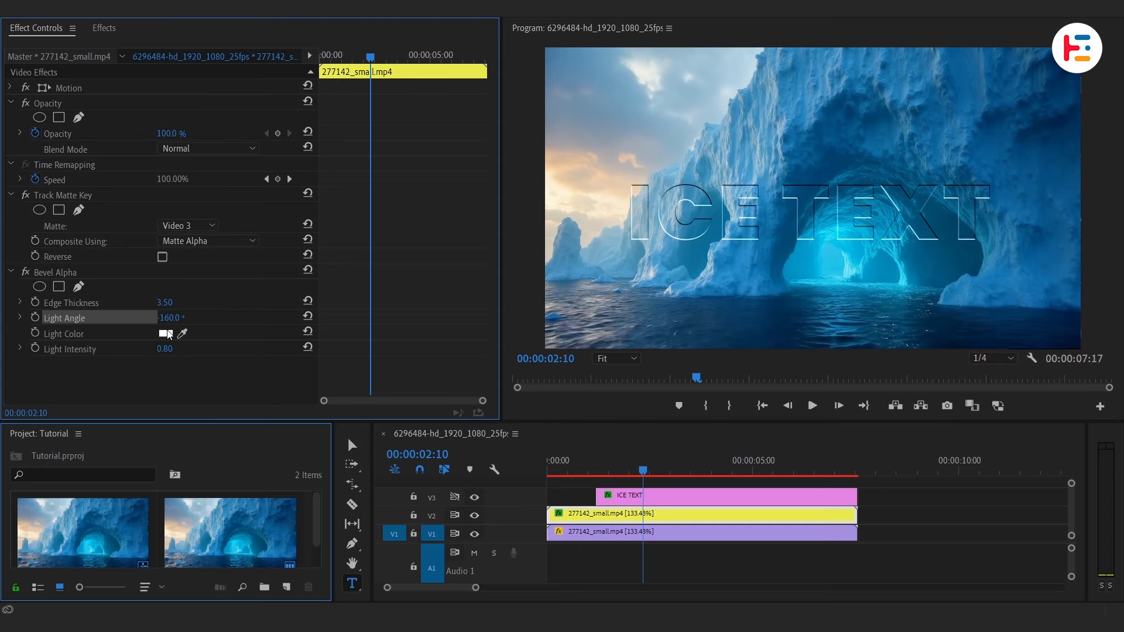
Step: Set the Bevel Alpha light color to a pale cyan sampled from the glowing ice cave in the video
left_click(166, 333)
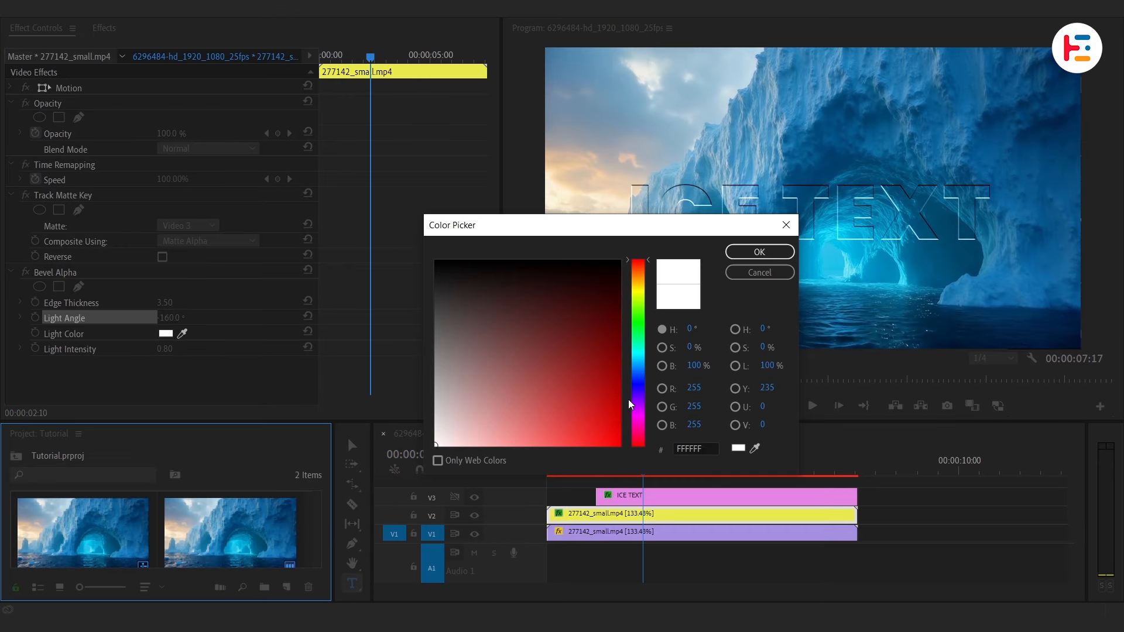
left_click(754, 448)
left_click(901, 279)
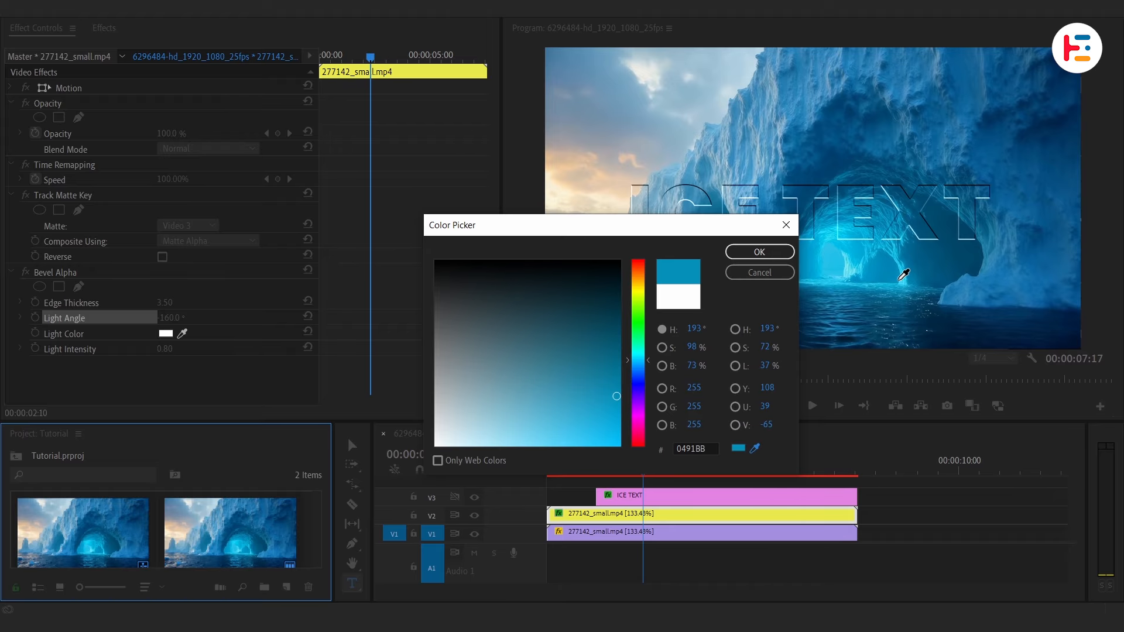
left_click_drag(900, 279, 845, 267)
left_click(845, 267)
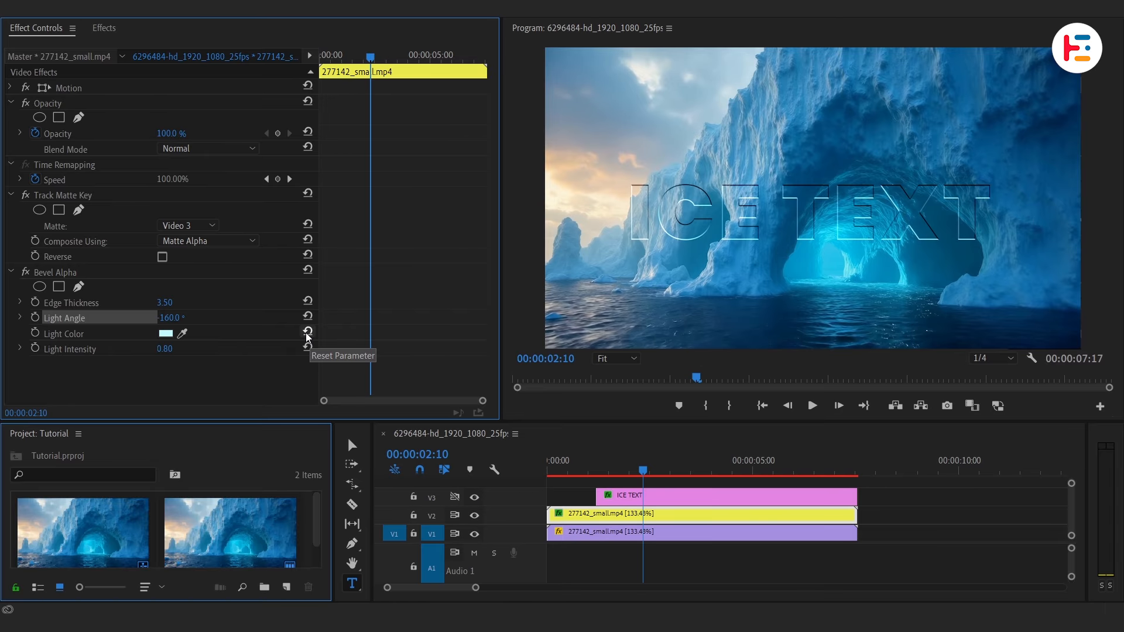
Step: Reset the Bevel Alpha light color to its default white and preview the title over the video
left_click(306, 333)
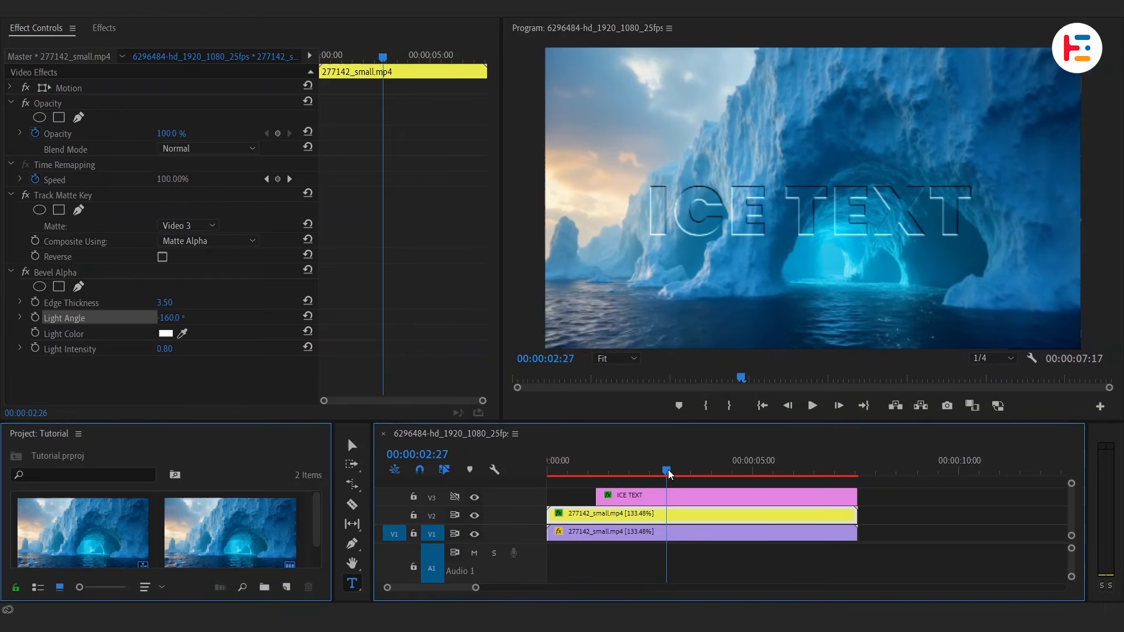
left_click_drag(668, 470, 691, 472)
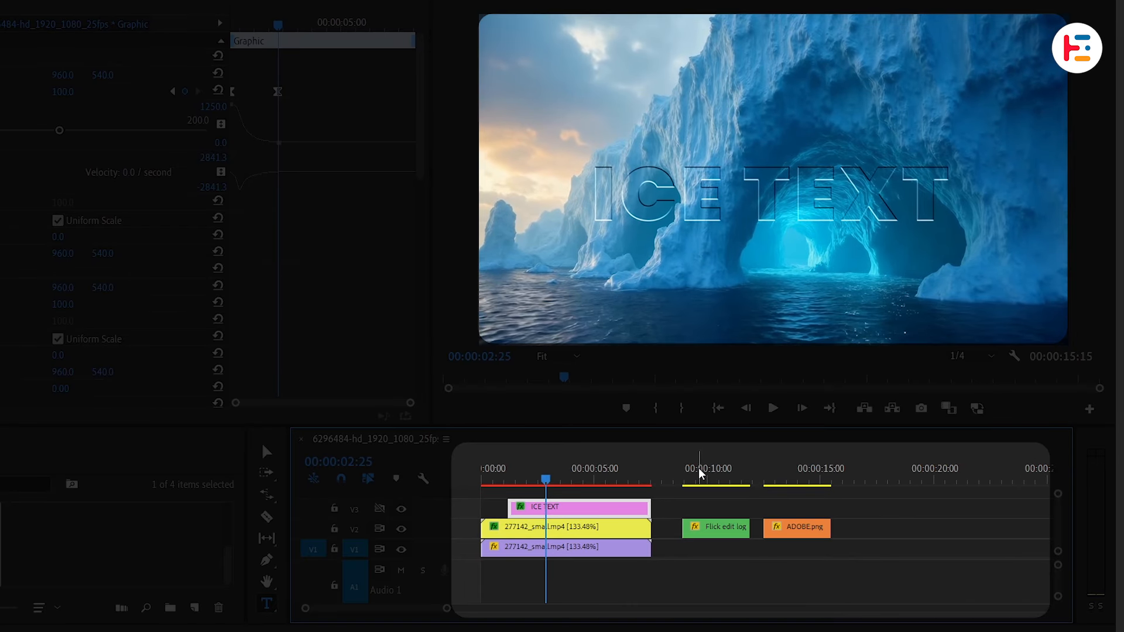
Step: Replace ICE TEXT on V3 with the Flick edit logo above the duplicated video clip, parking the text clip after the ADOBE.png clip
left_click(752, 468)
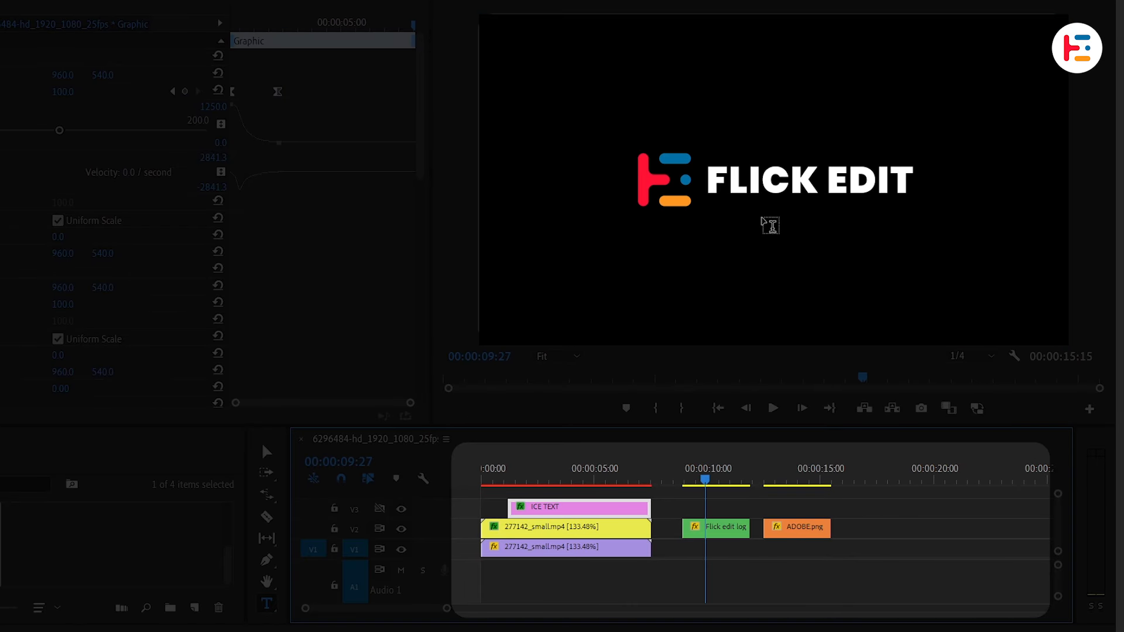
key("v")
left_click_drag(548, 510, 901, 514)
left_click_drag(712, 534, 659, 502)
left_click_drag(540, 476, 602, 475)
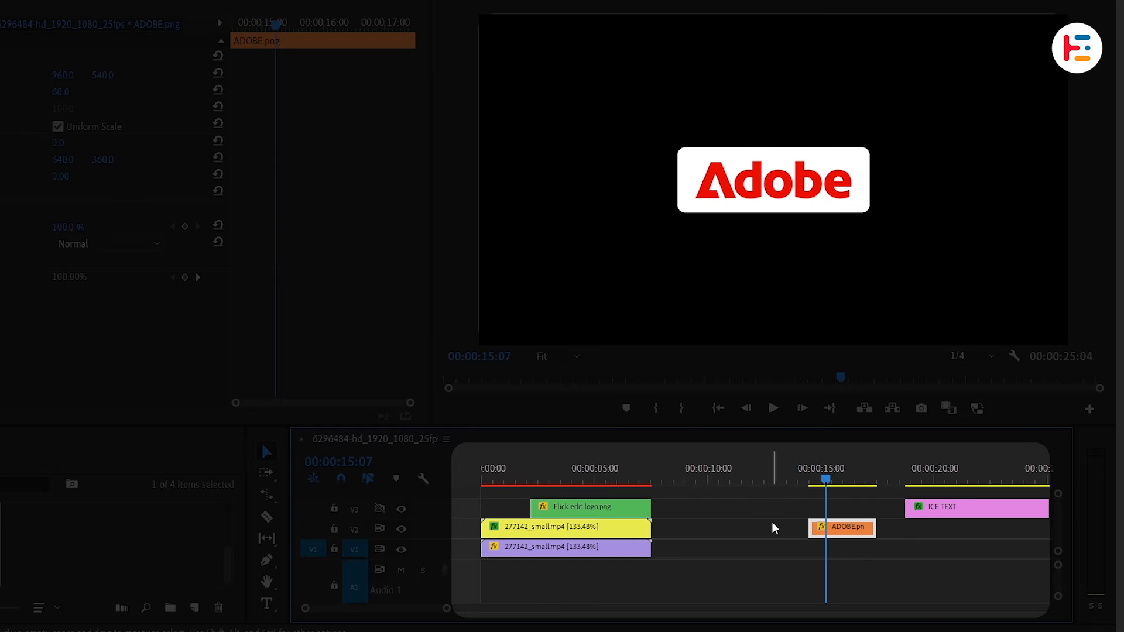
Step: Swap the Flick edit logo on V3 for ADOBE.png and set the V2 clip's Track Matte Key to composite using Matte Luma
left_click_drag(626, 514, 761, 536)
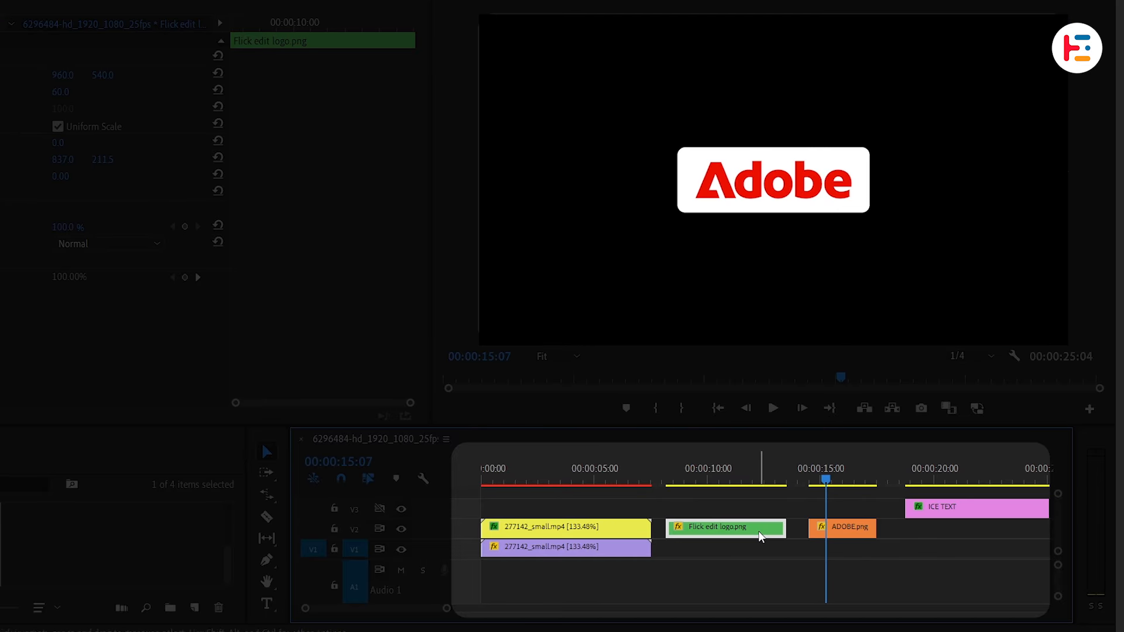
left_click_drag(829, 536, 550, 507)
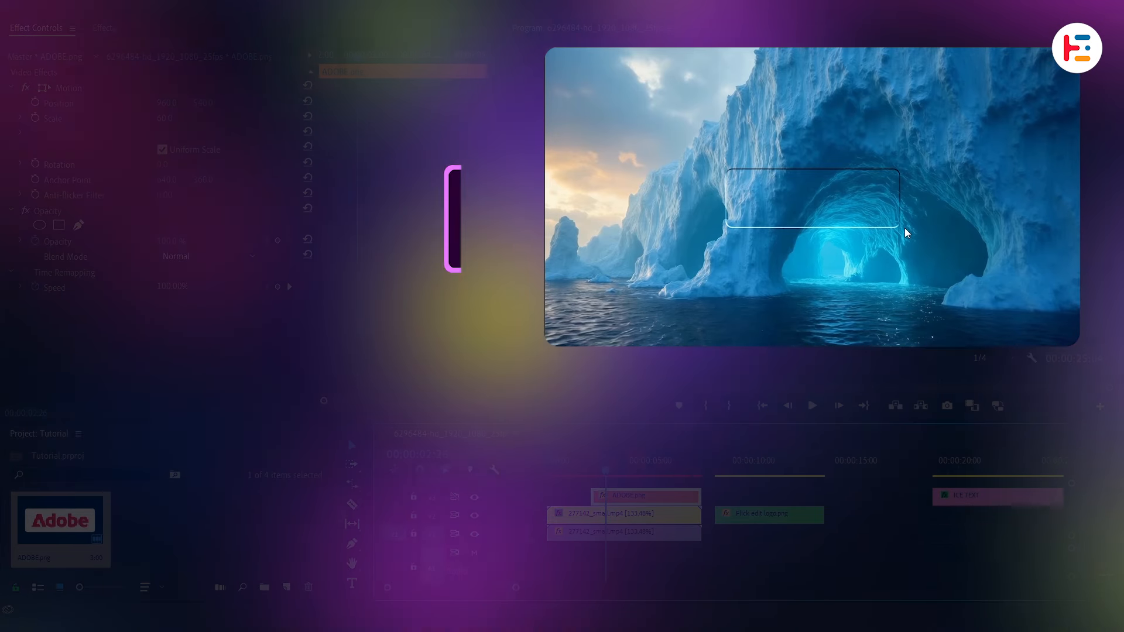
left_click(646, 519)
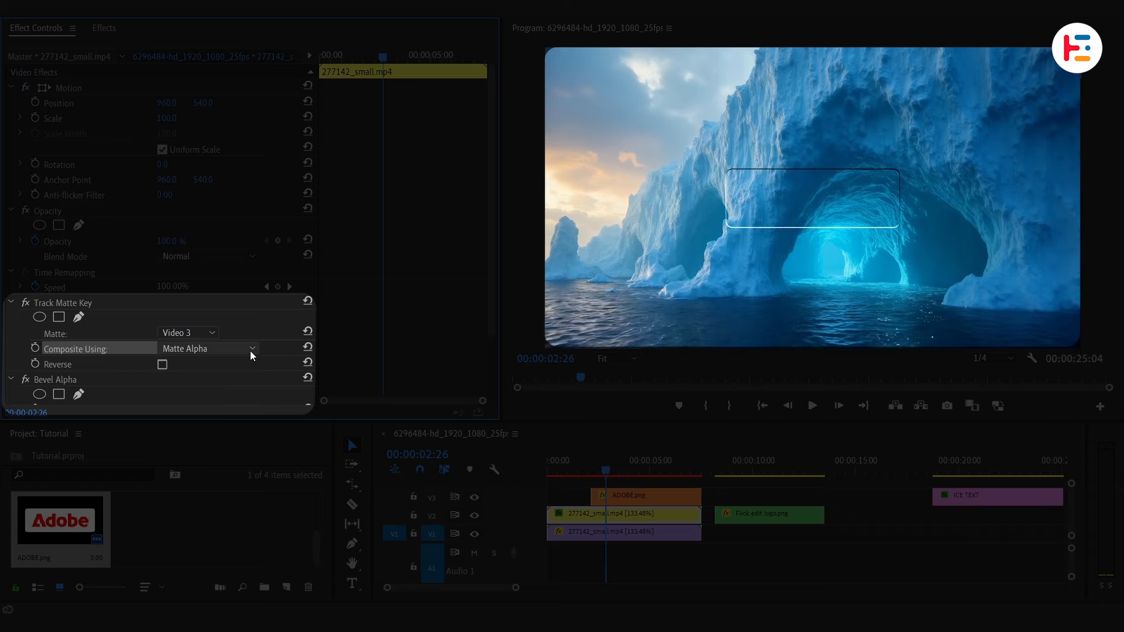
left_click(251, 348)
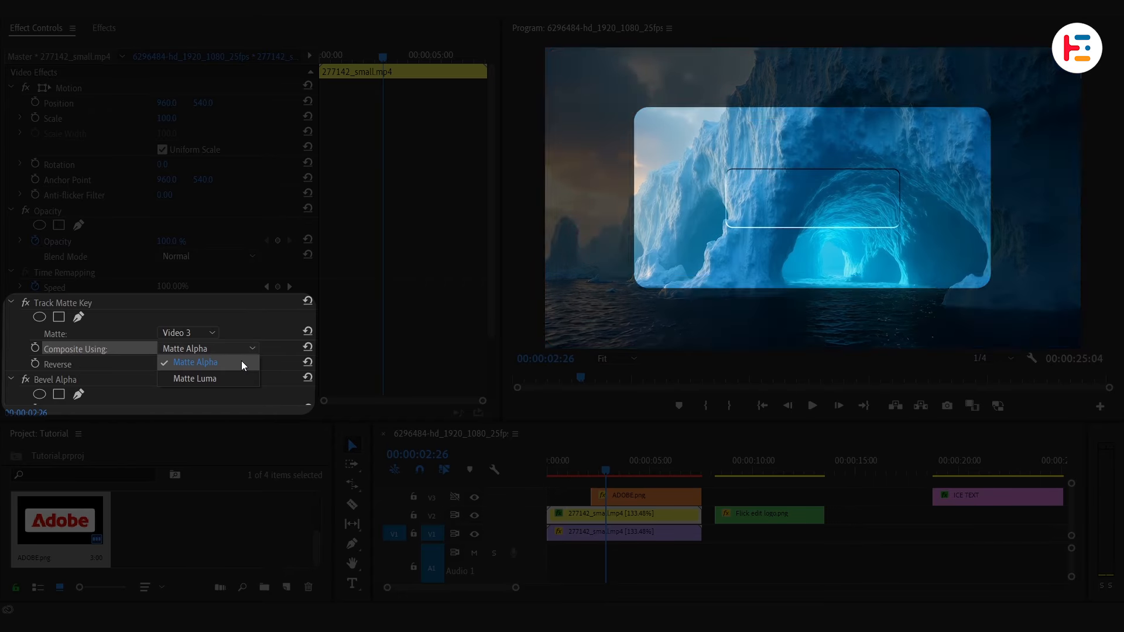
left_click(329, 361)
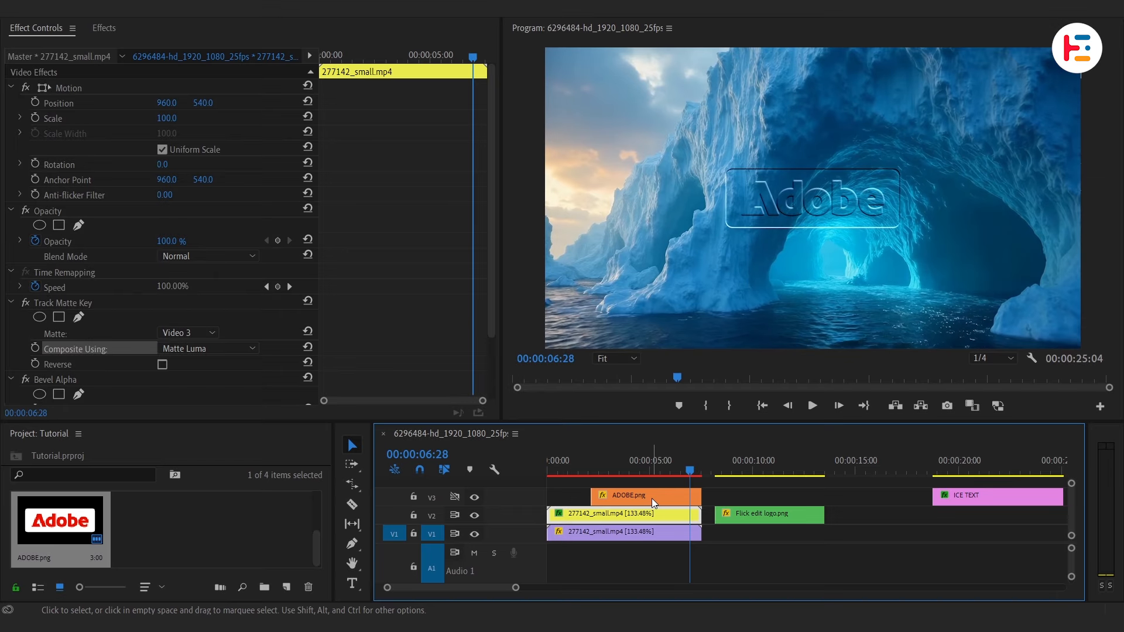
Step: Move ADOBE.png off V3, put ICE TEXT back above the video, and set its text fill to black (000000)
left_click_drag(652, 497, 910, 520)
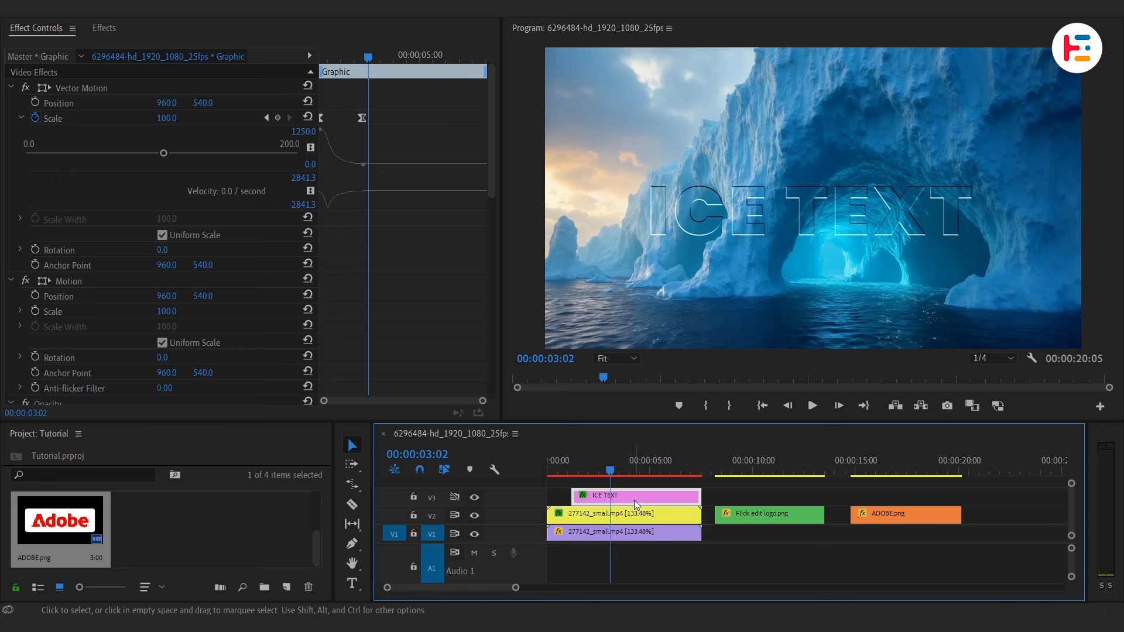
scroll(408, 332, "down", 10)
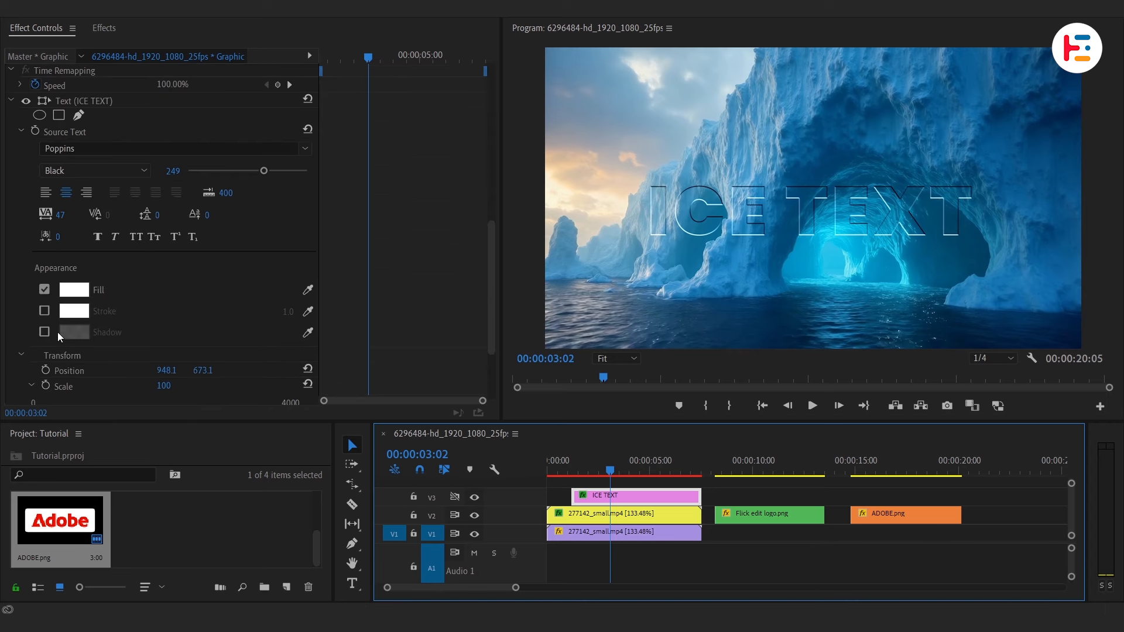
left_click(80, 294)
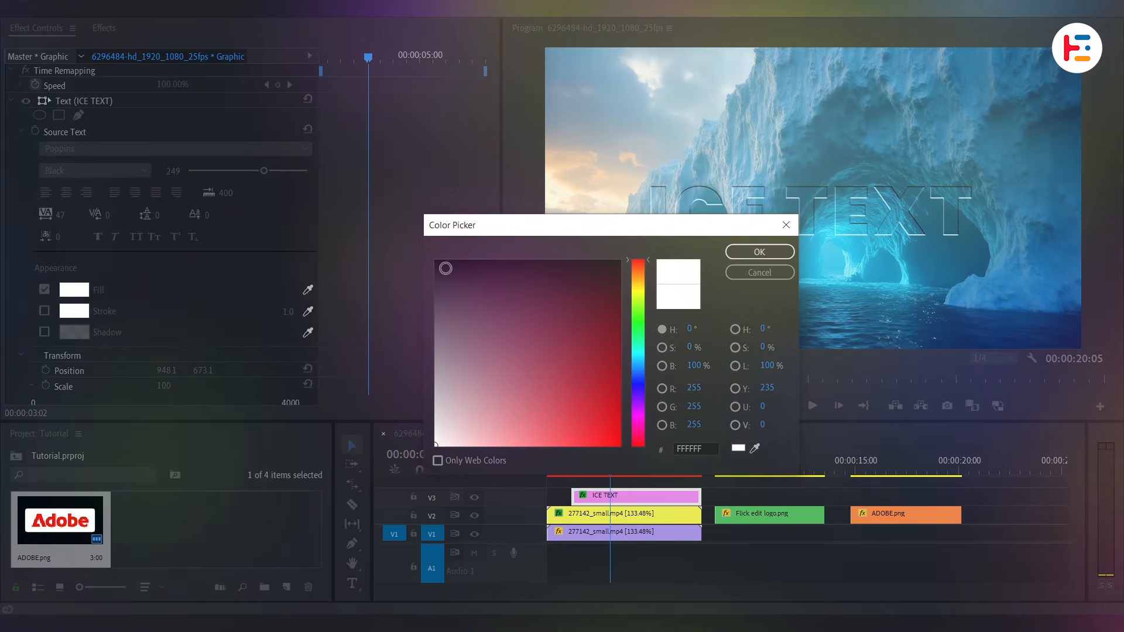
left_click_drag(446, 268, 416, 216)
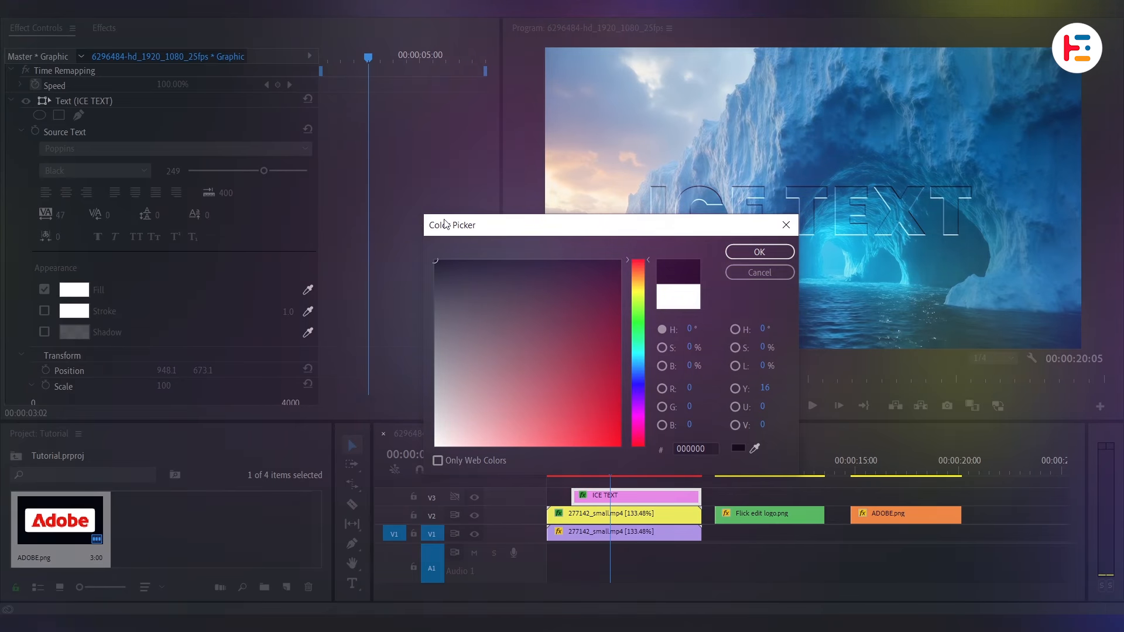
left_click(774, 249)
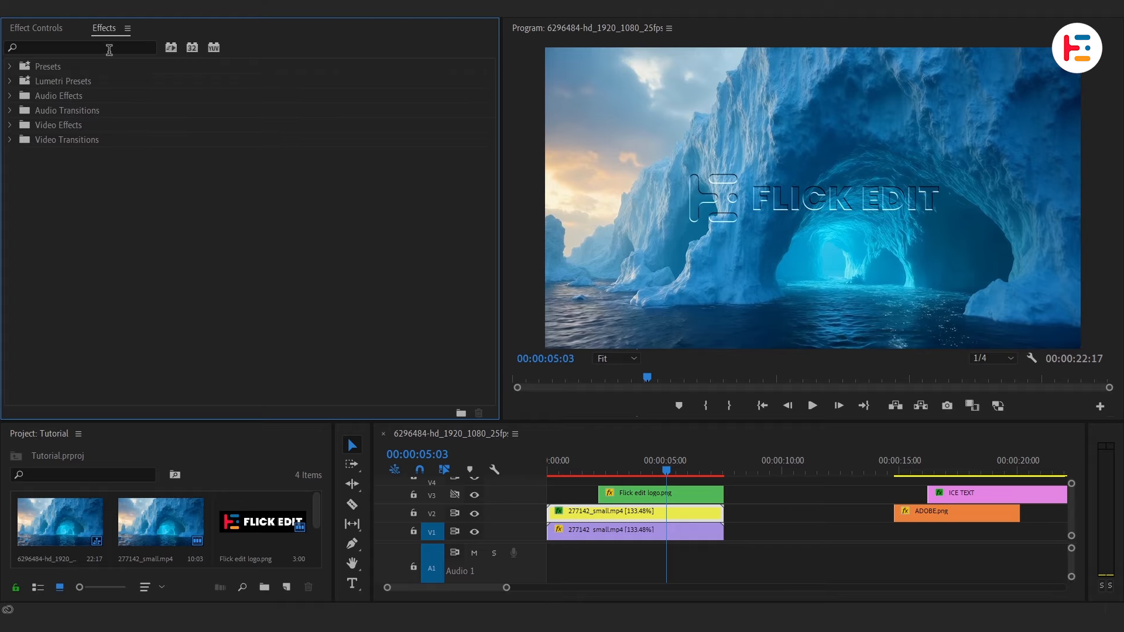
Step: Find the Horizontal Flip effect and apply it to the duplicated video clip on V2
type("hori")
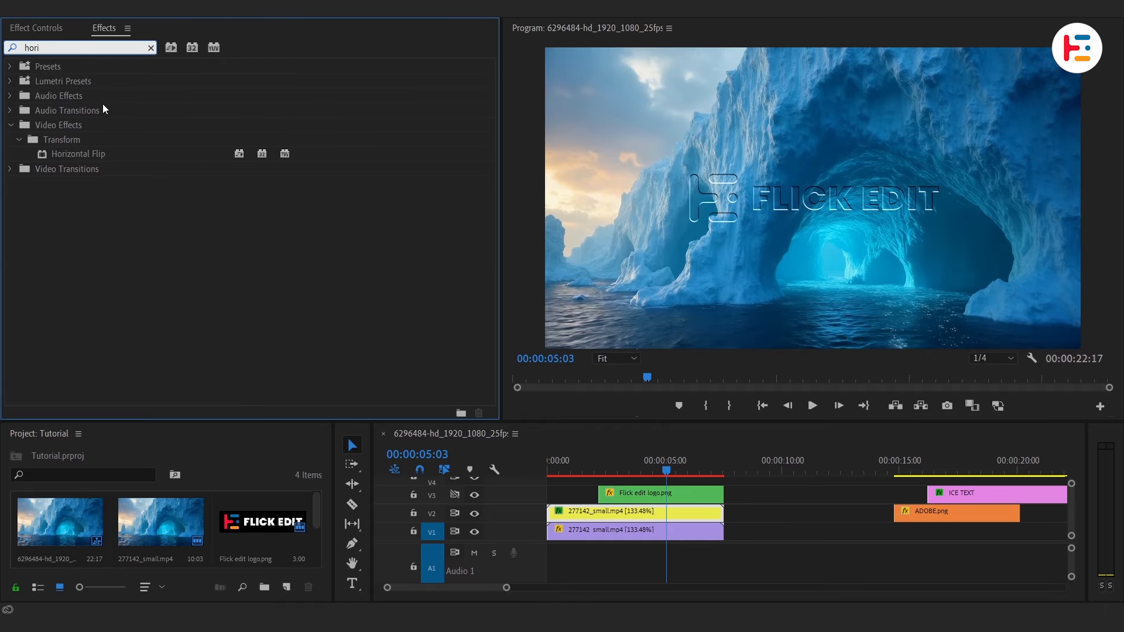
left_click(106, 156)
double_click(106, 155)
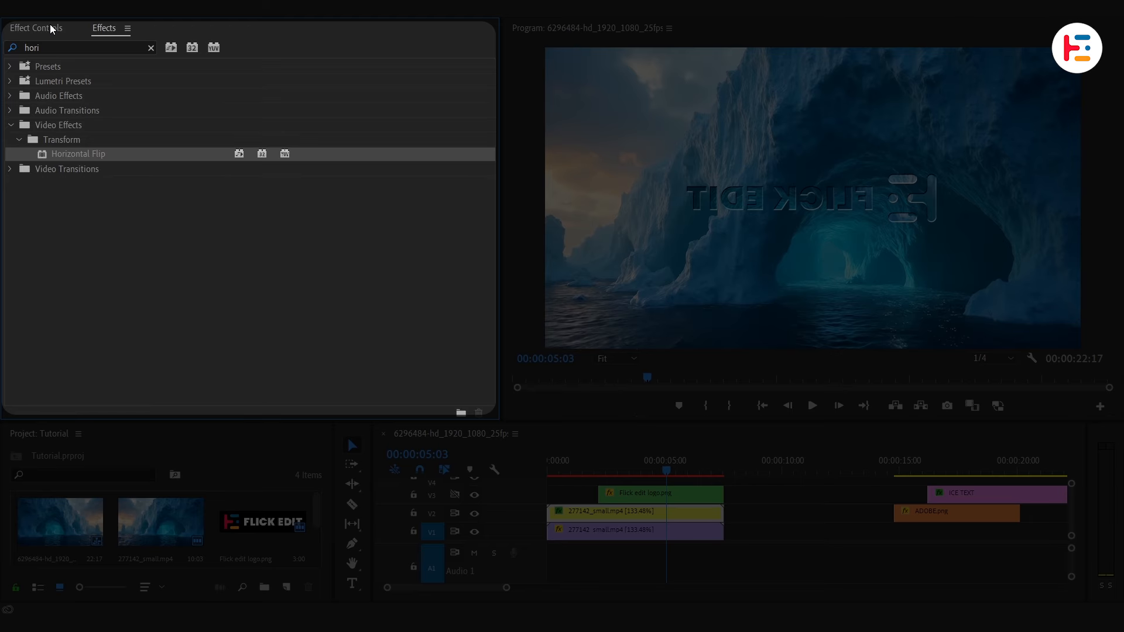
Step: Reorder the V2 clip's effects so Horizontal Flip sits above Track Matte Key, and check the result around the logo's start
left_click(36, 27)
left_click_drag(80, 360, 83, 191)
left_click(78, 197)
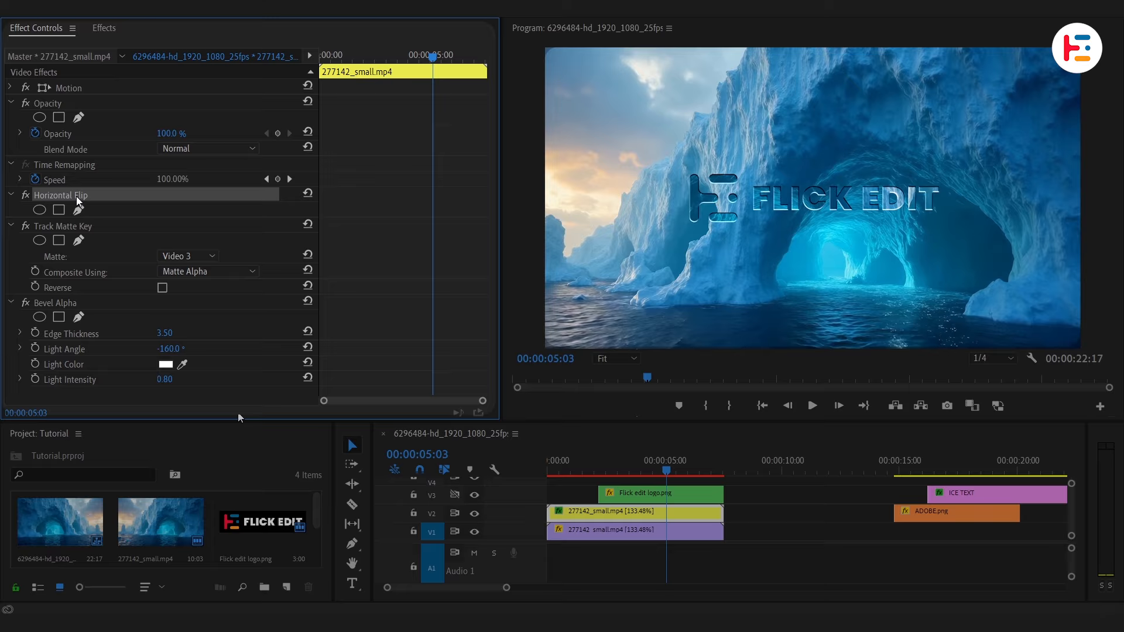
left_click(674, 464)
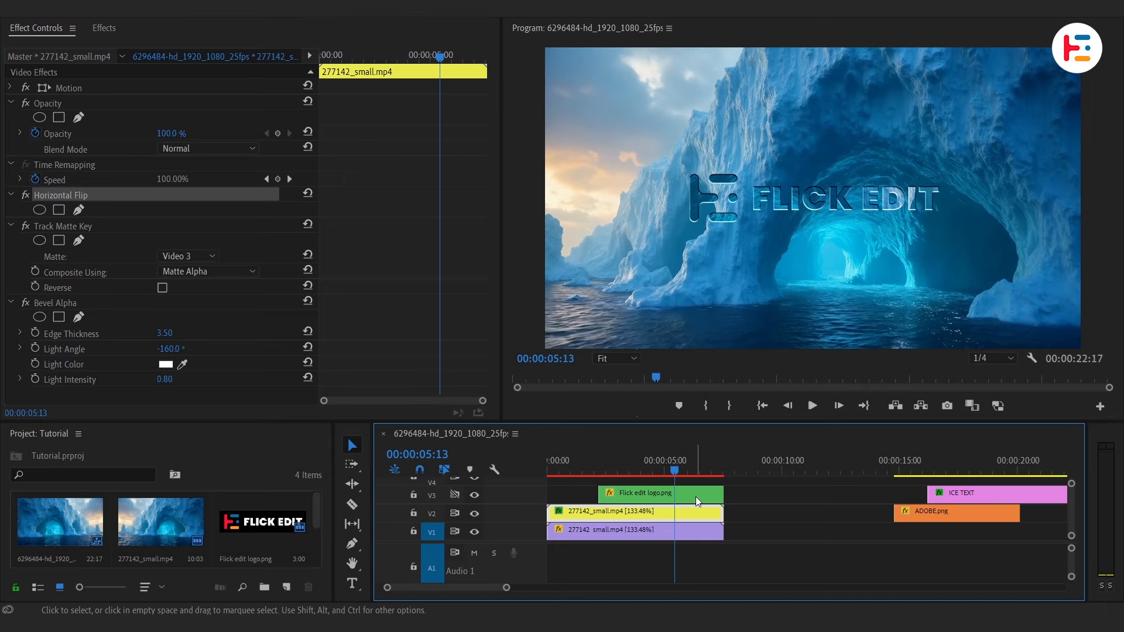
left_click_drag(591, 472, 598, 472)
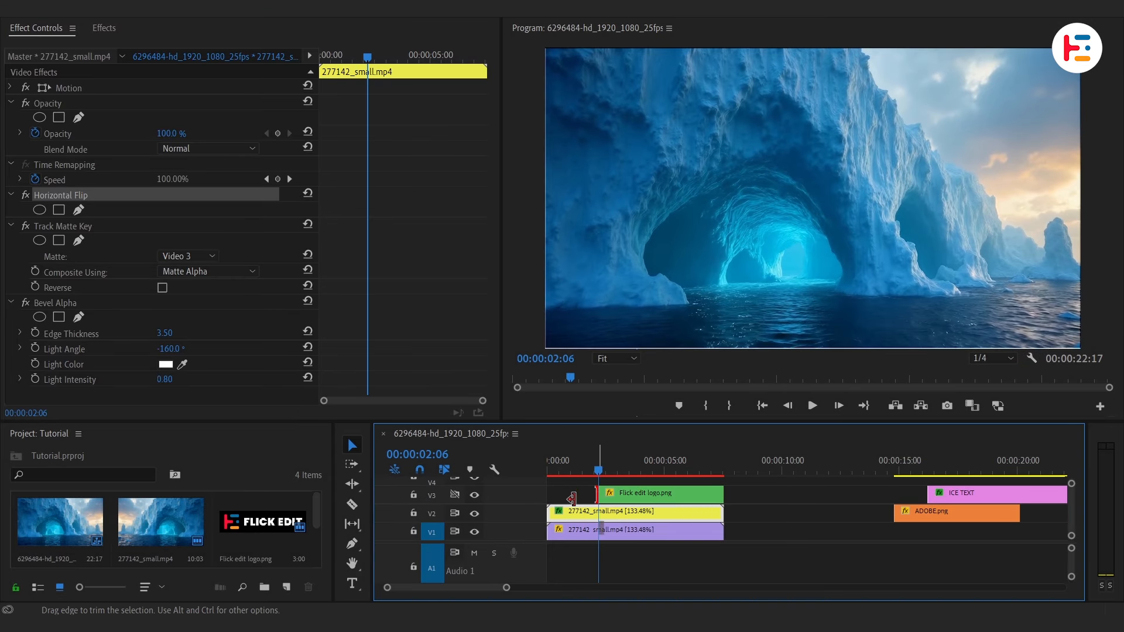
left_click(582, 470)
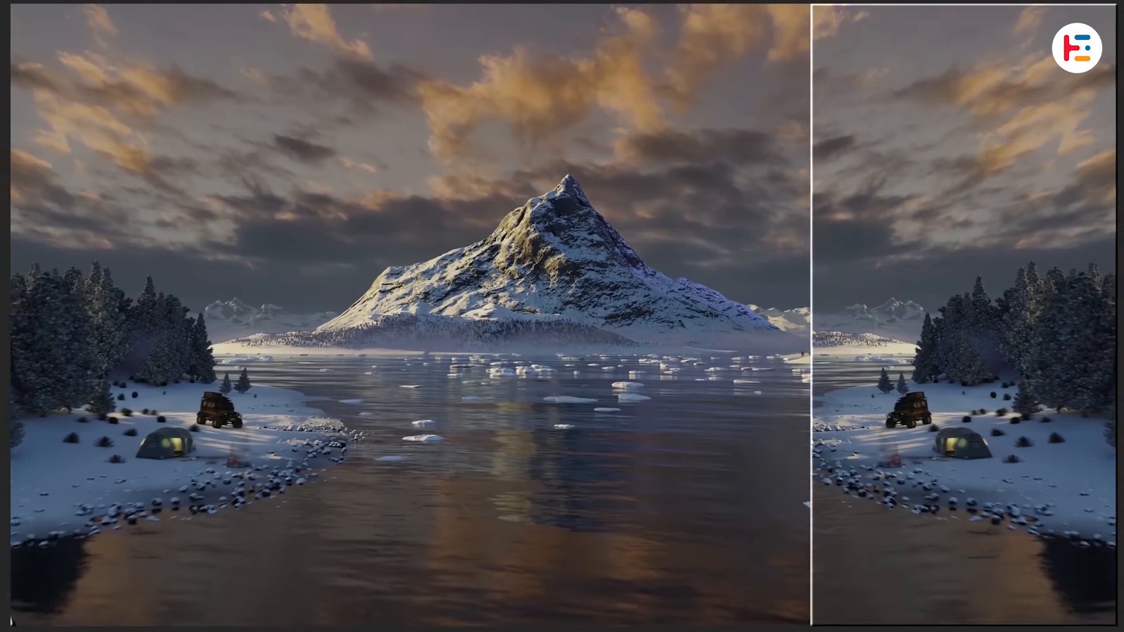